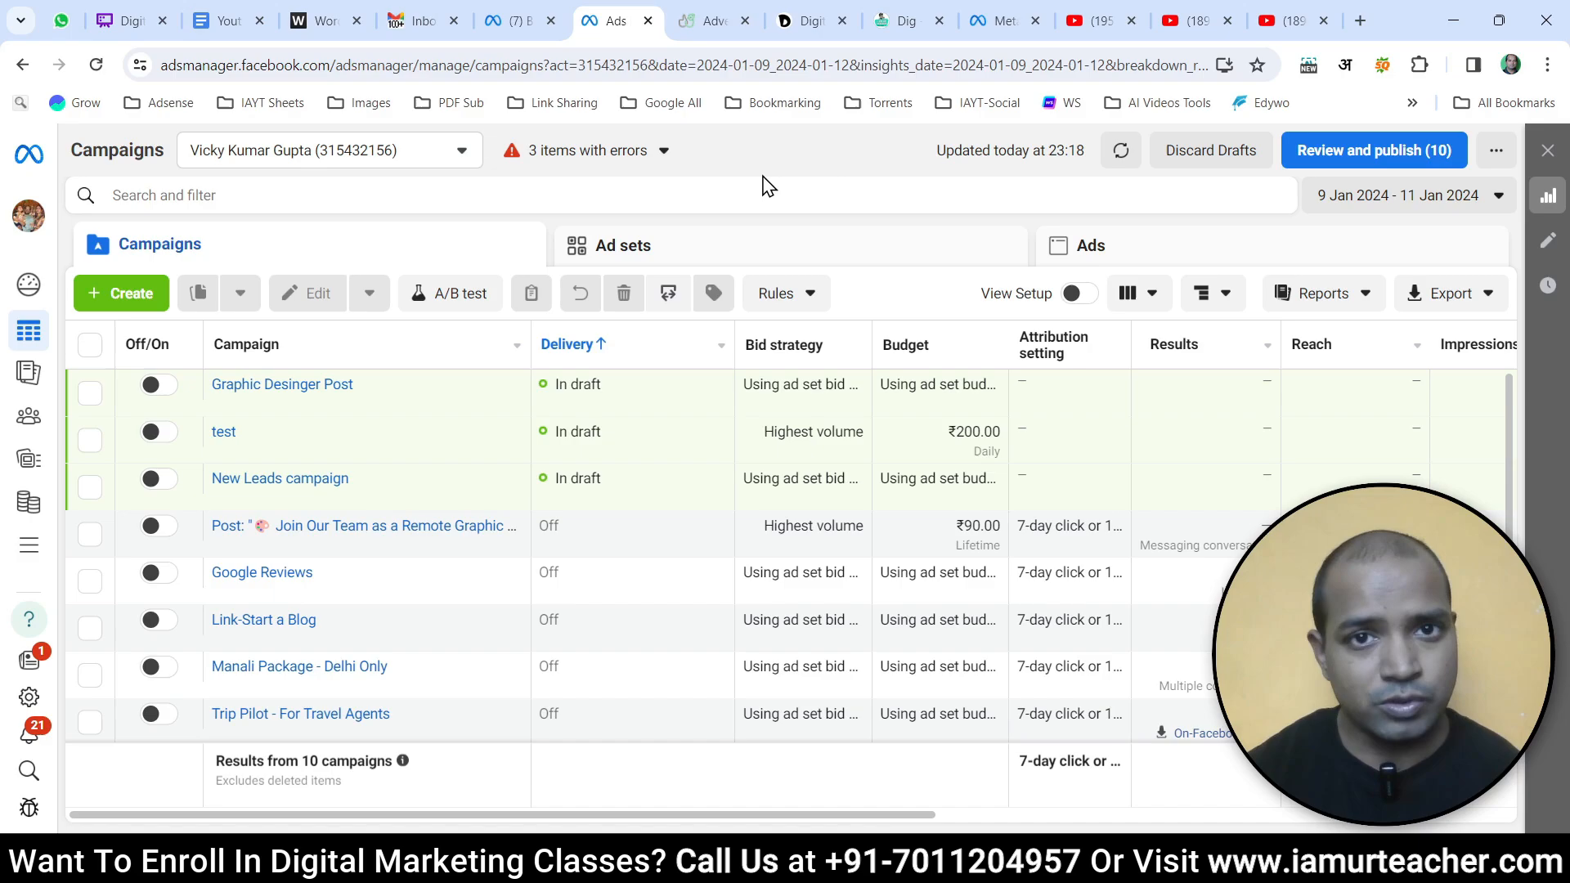
- Start creating a new auction campaign and select the Traffic objective, checking what it is good for
left_click(118, 298)
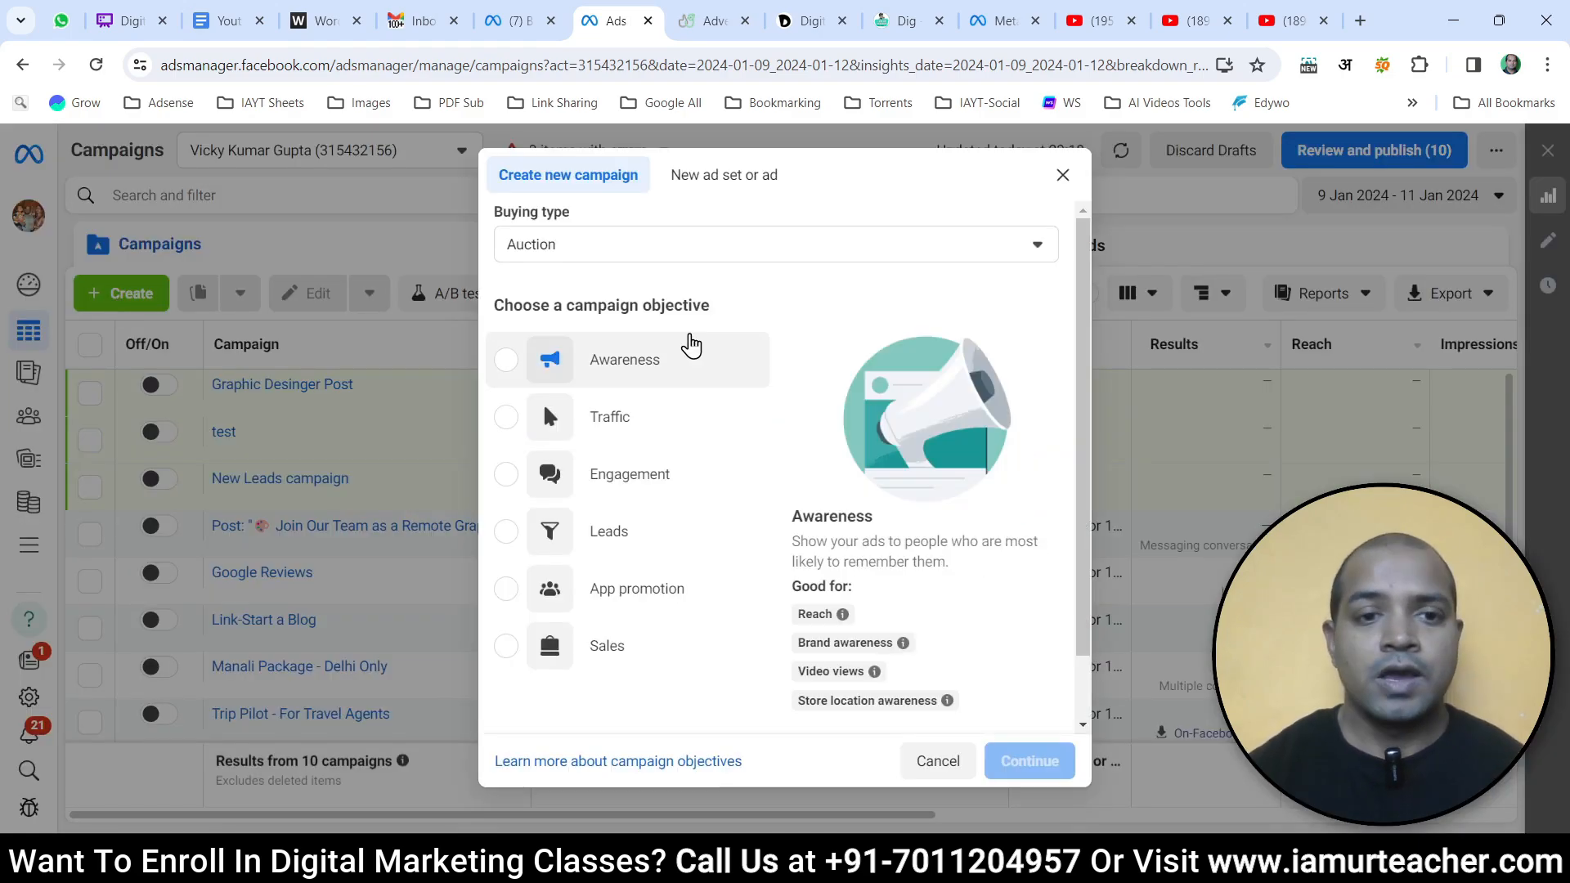
scroll(774, 272, "down", 1)
left_click(519, 390)
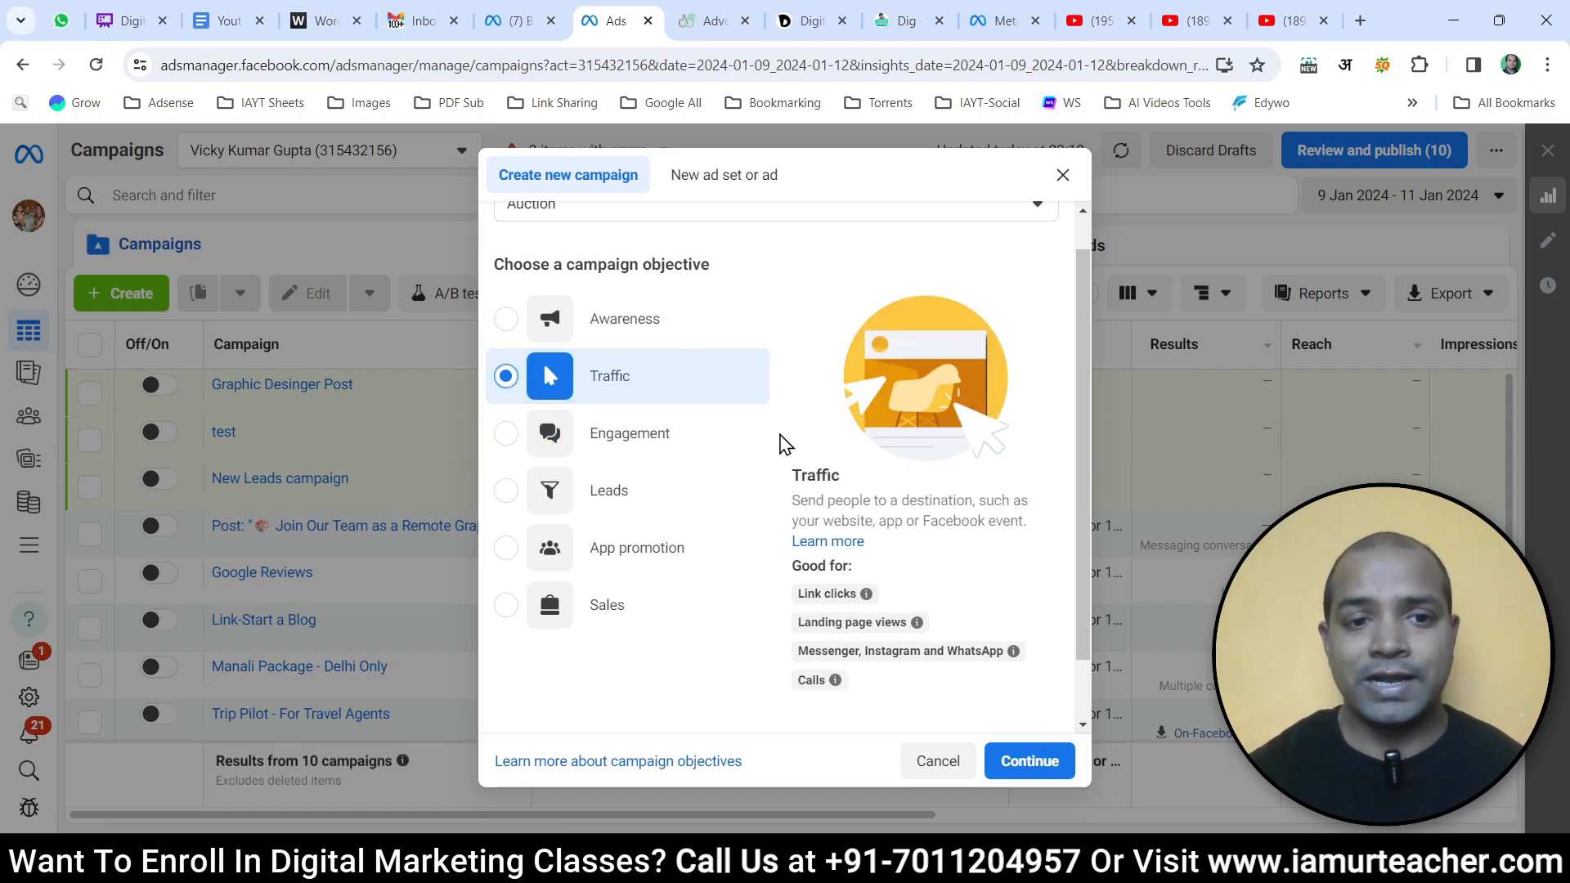
mouse_move(850, 595)
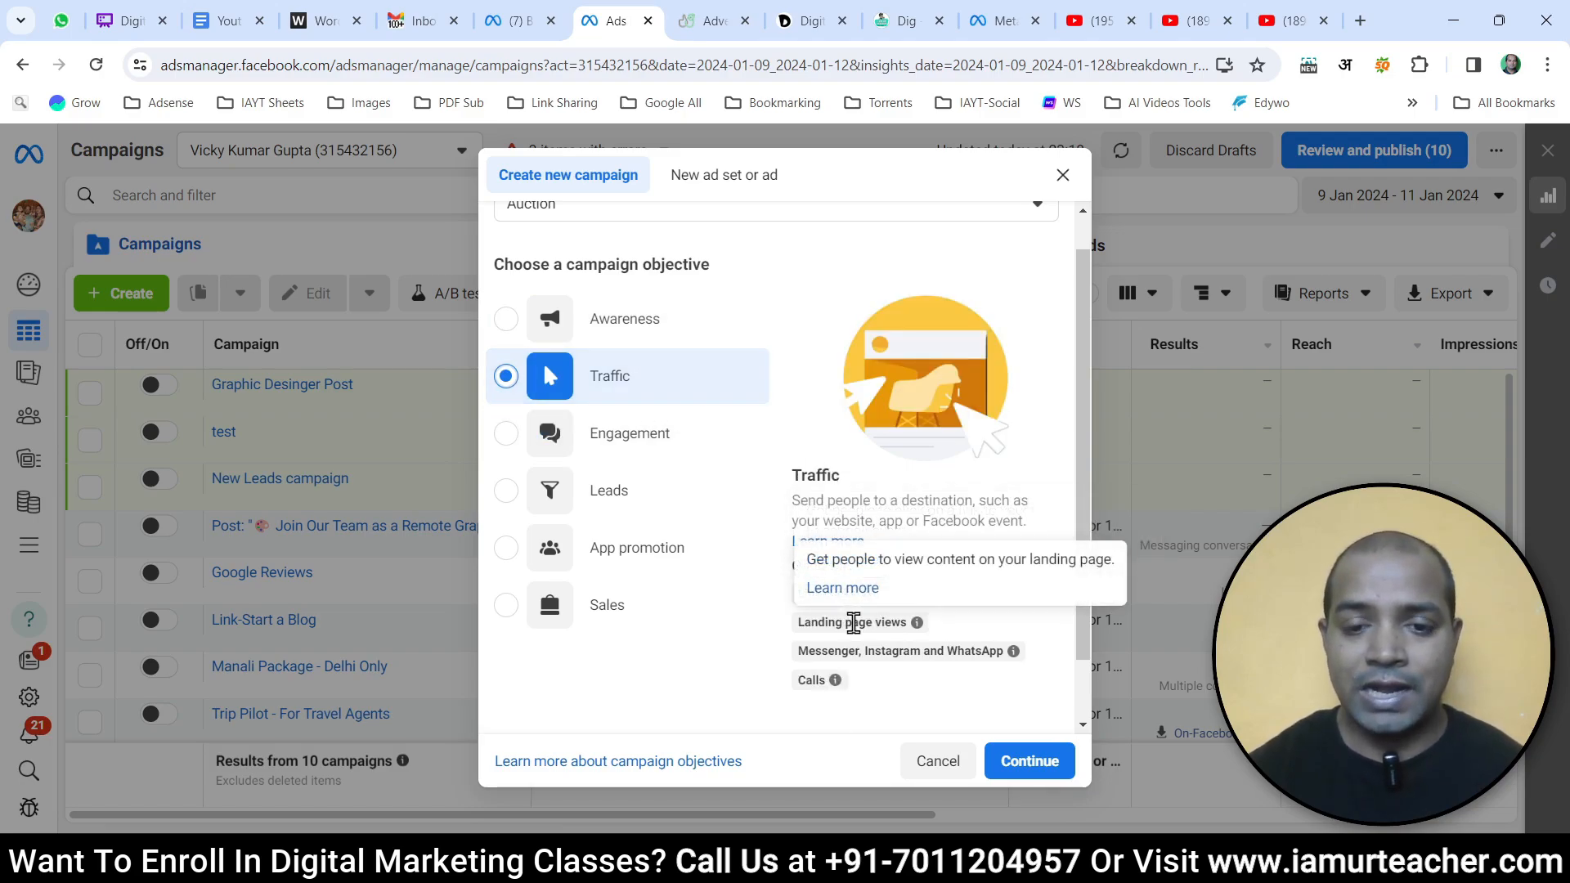
scroll(543, 350, "down", 2)
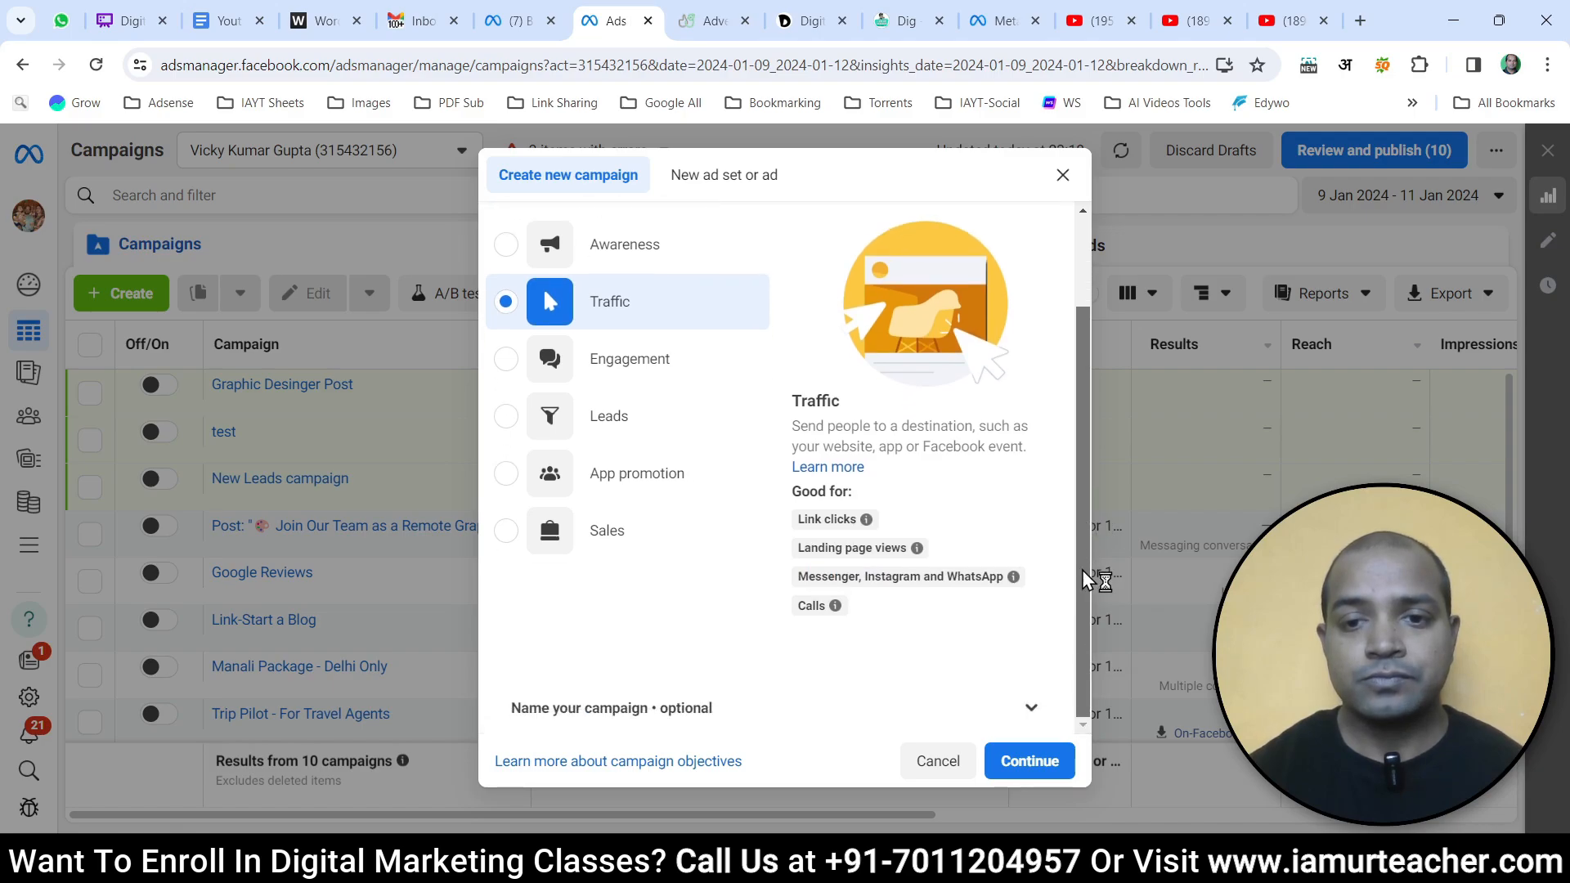
scroll(542, 327, "up", 3)
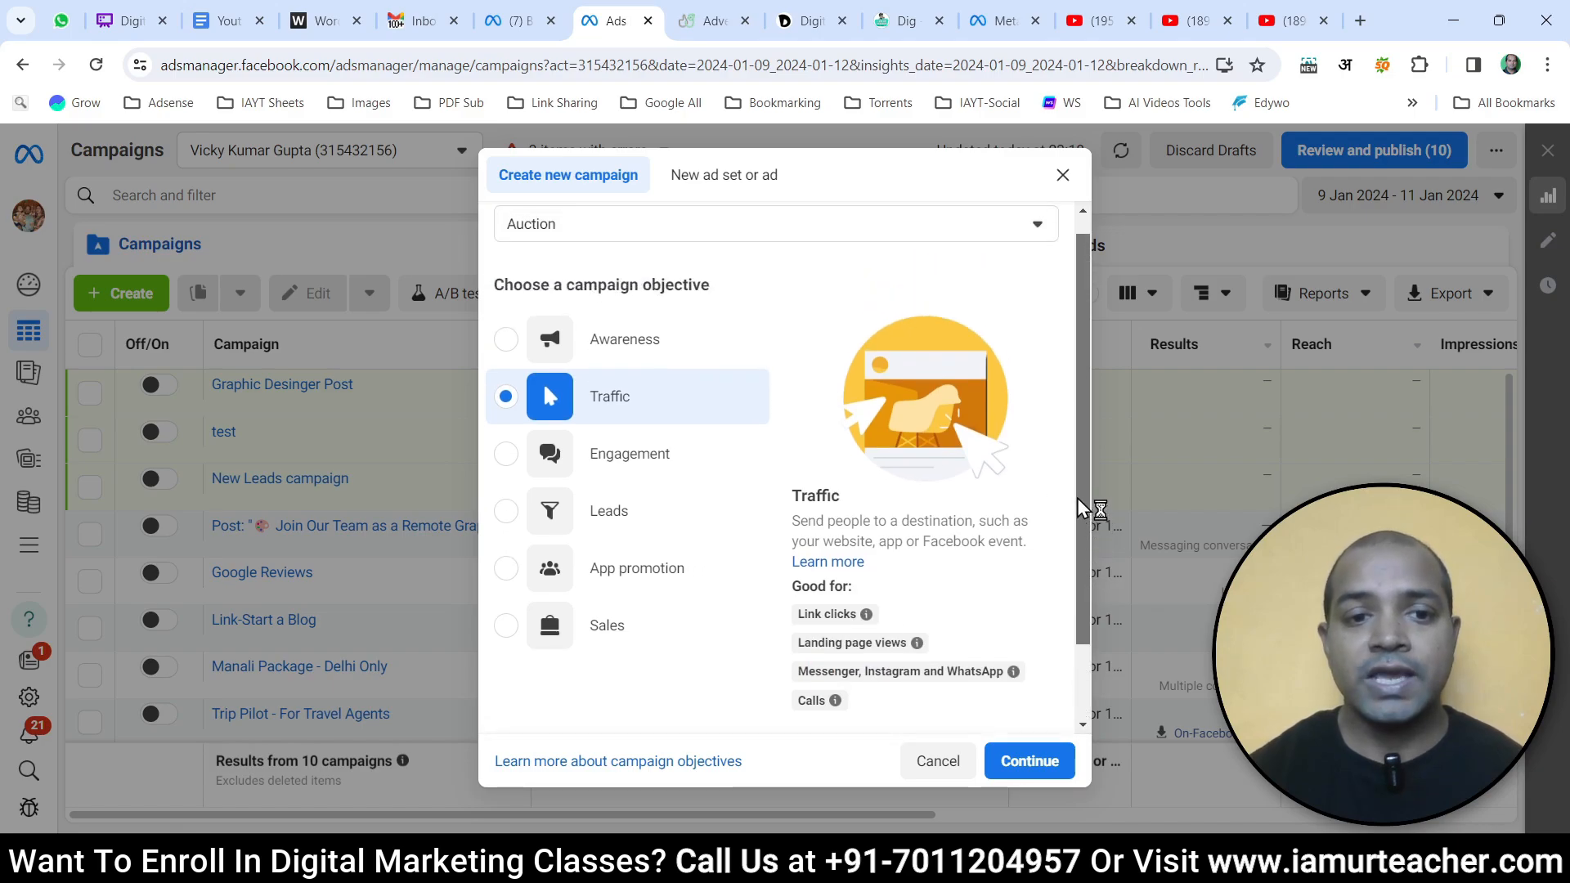
- Compare the Engagement and Sales campaign objectives and the uses each one is good for
left_click(523, 455)
mouse_move(918, 634)
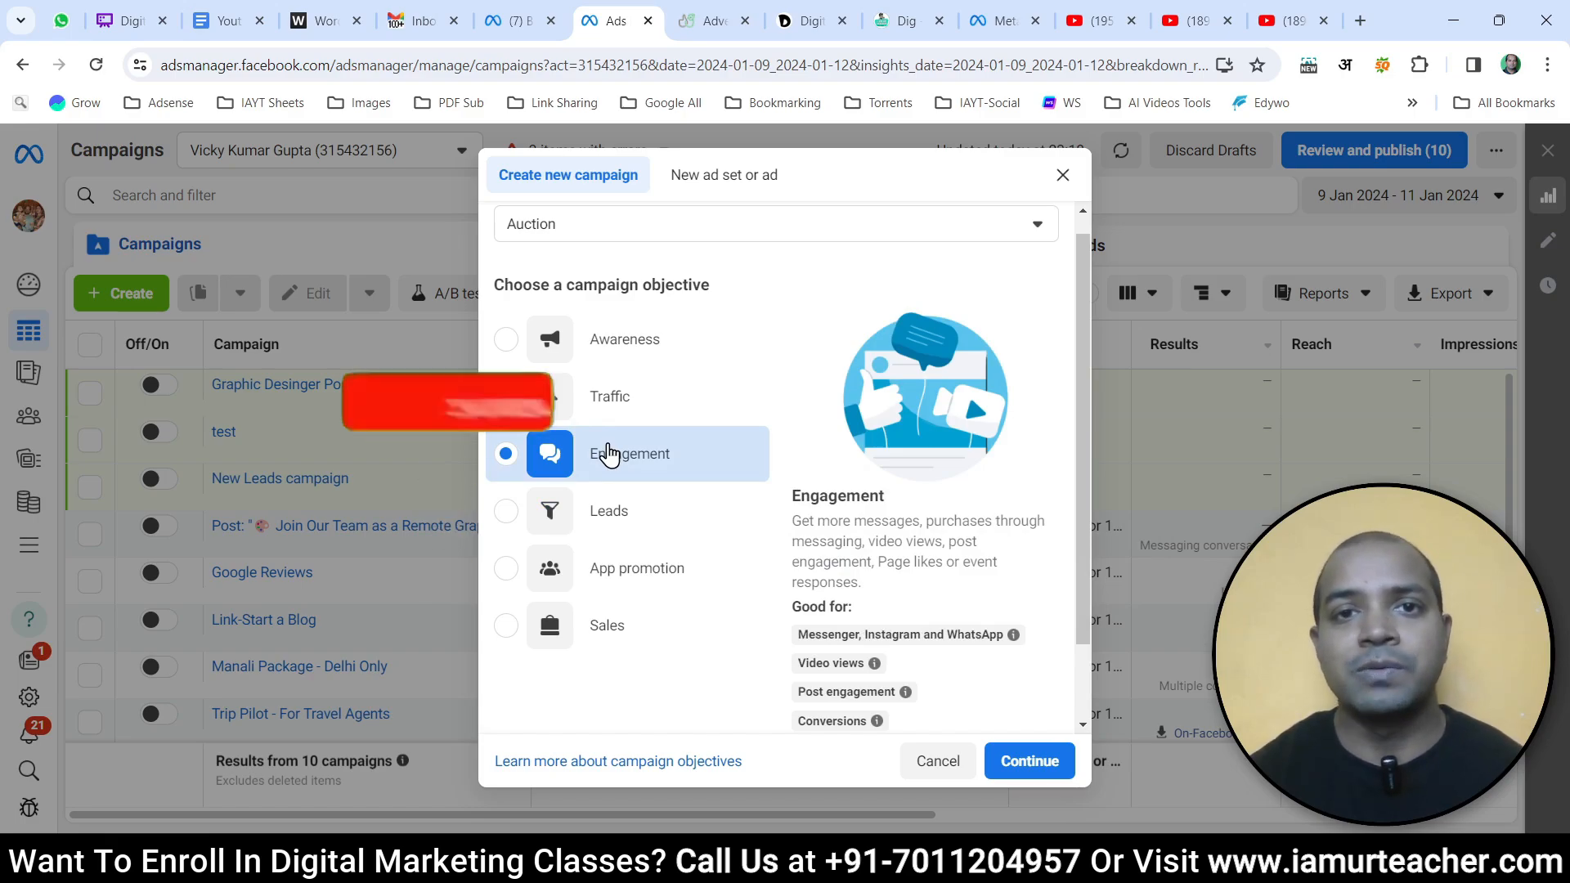
left_click(624, 636)
mouse_move(860, 651)
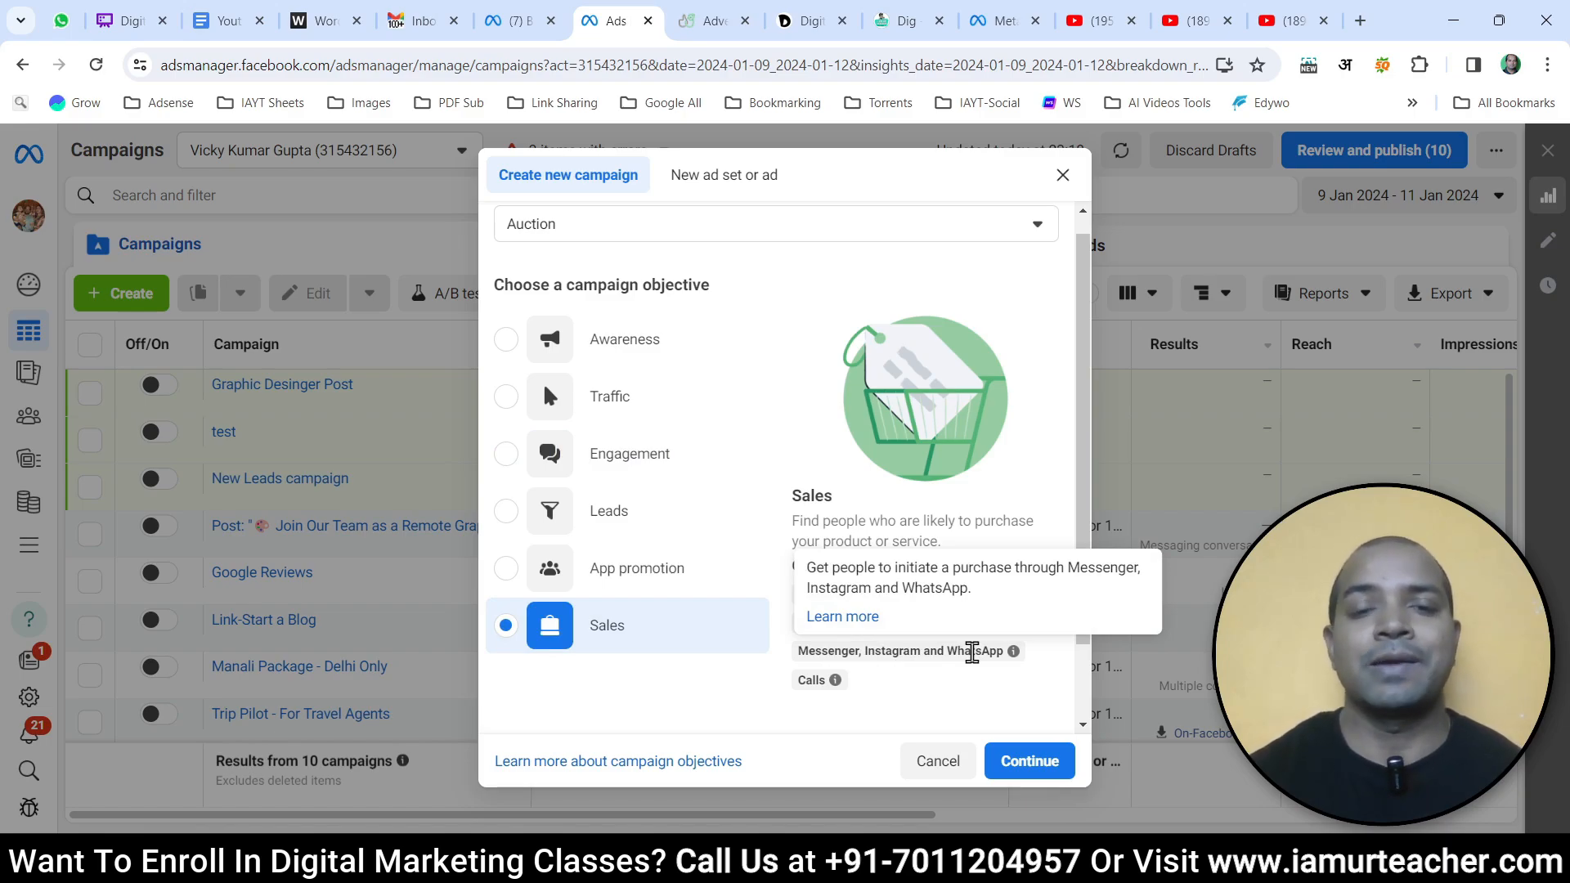
- Choose the Traffic objective and continue with the manual traffic campaign setup
left_click(506, 396)
left_click(1029, 760)
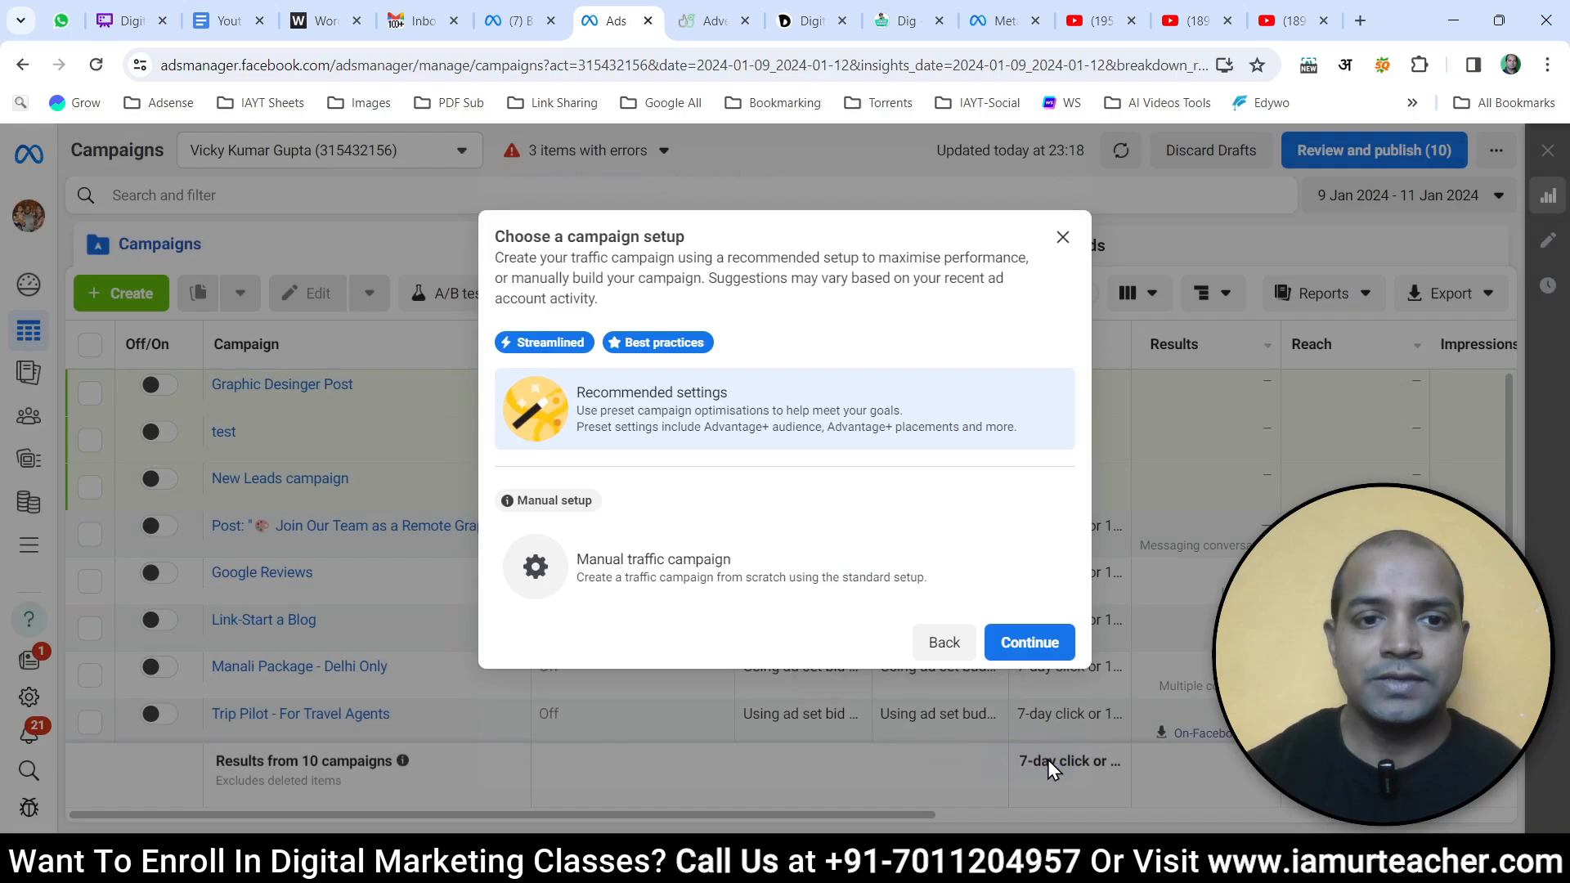
left_click(619, 573)
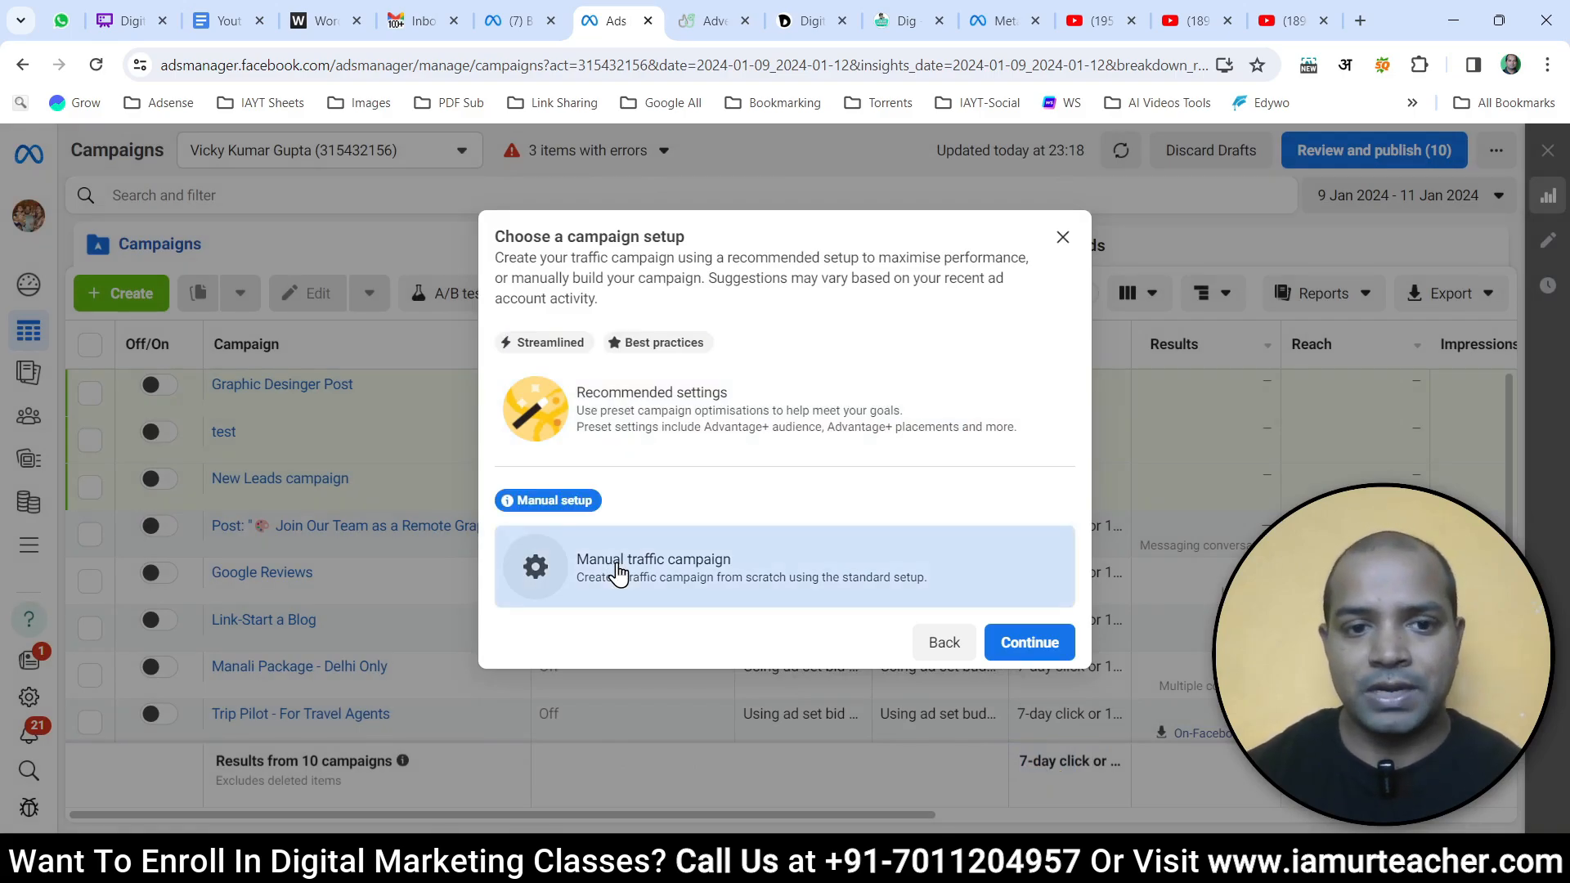
left_click(1040, 644)
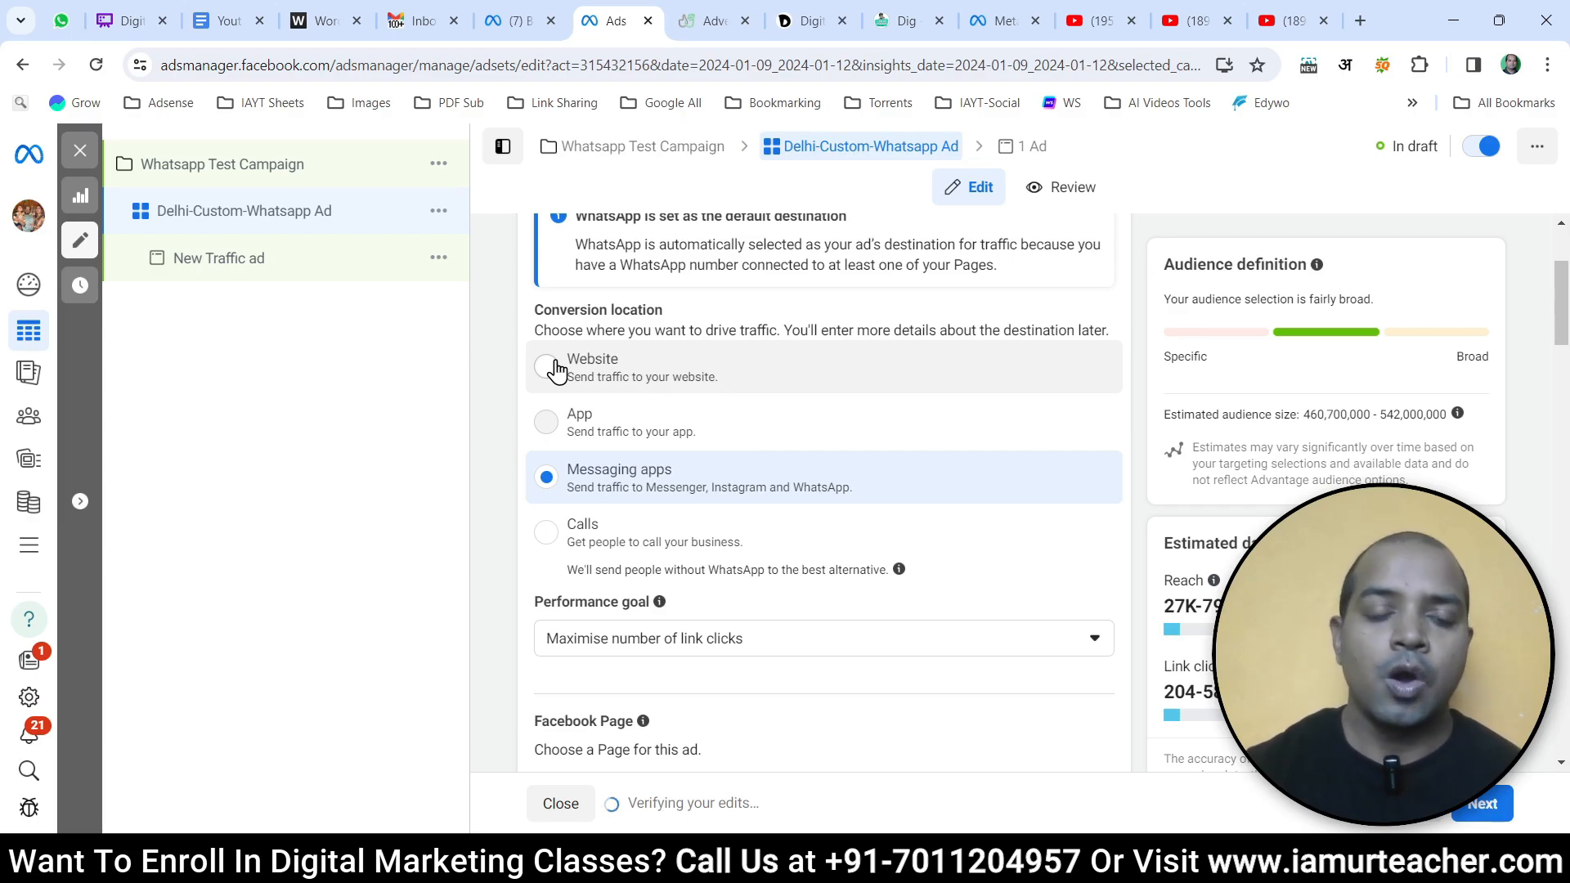
- Examine the conversion location and performance goal options of the Delhi-Custom-Whatsapp Ad ad set
mouse_move(547, 428)
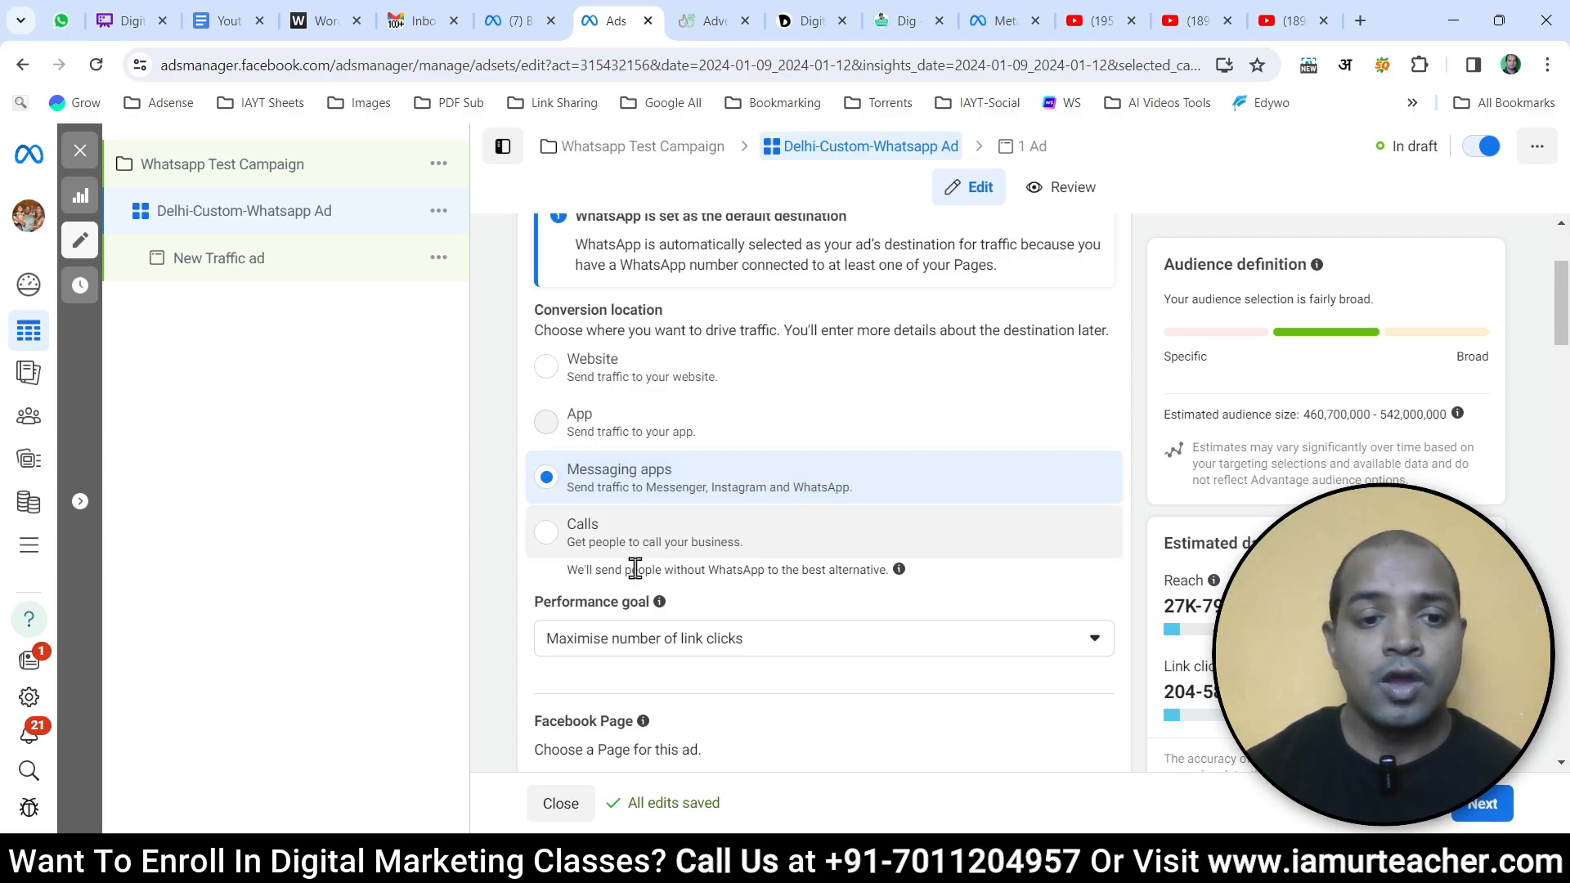
scroll(738, 545, "down", 3)
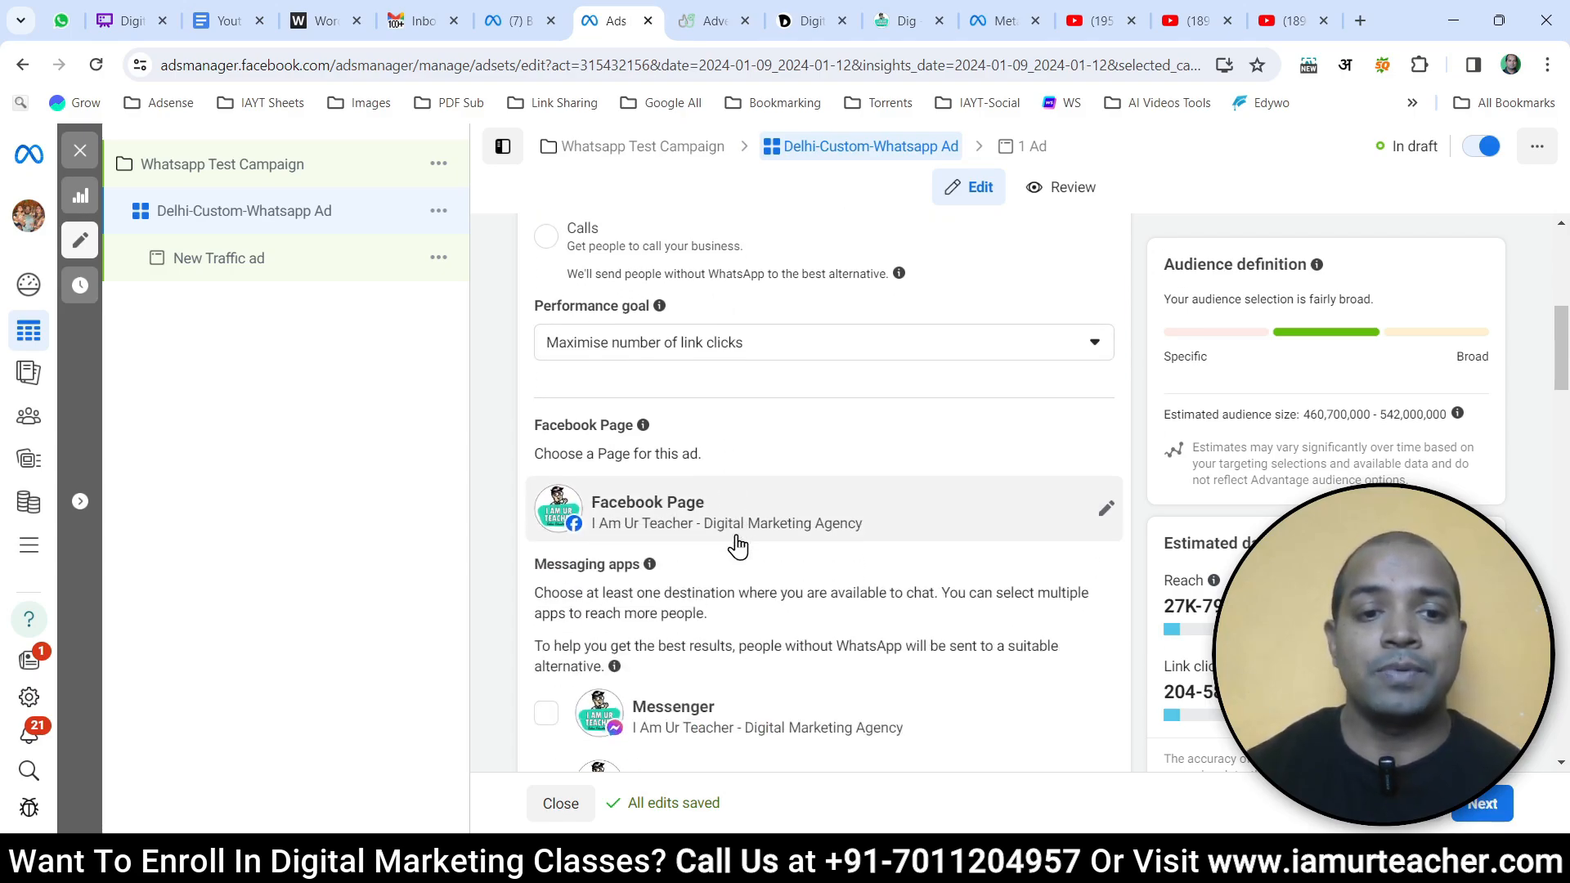
left_click(728, 331)
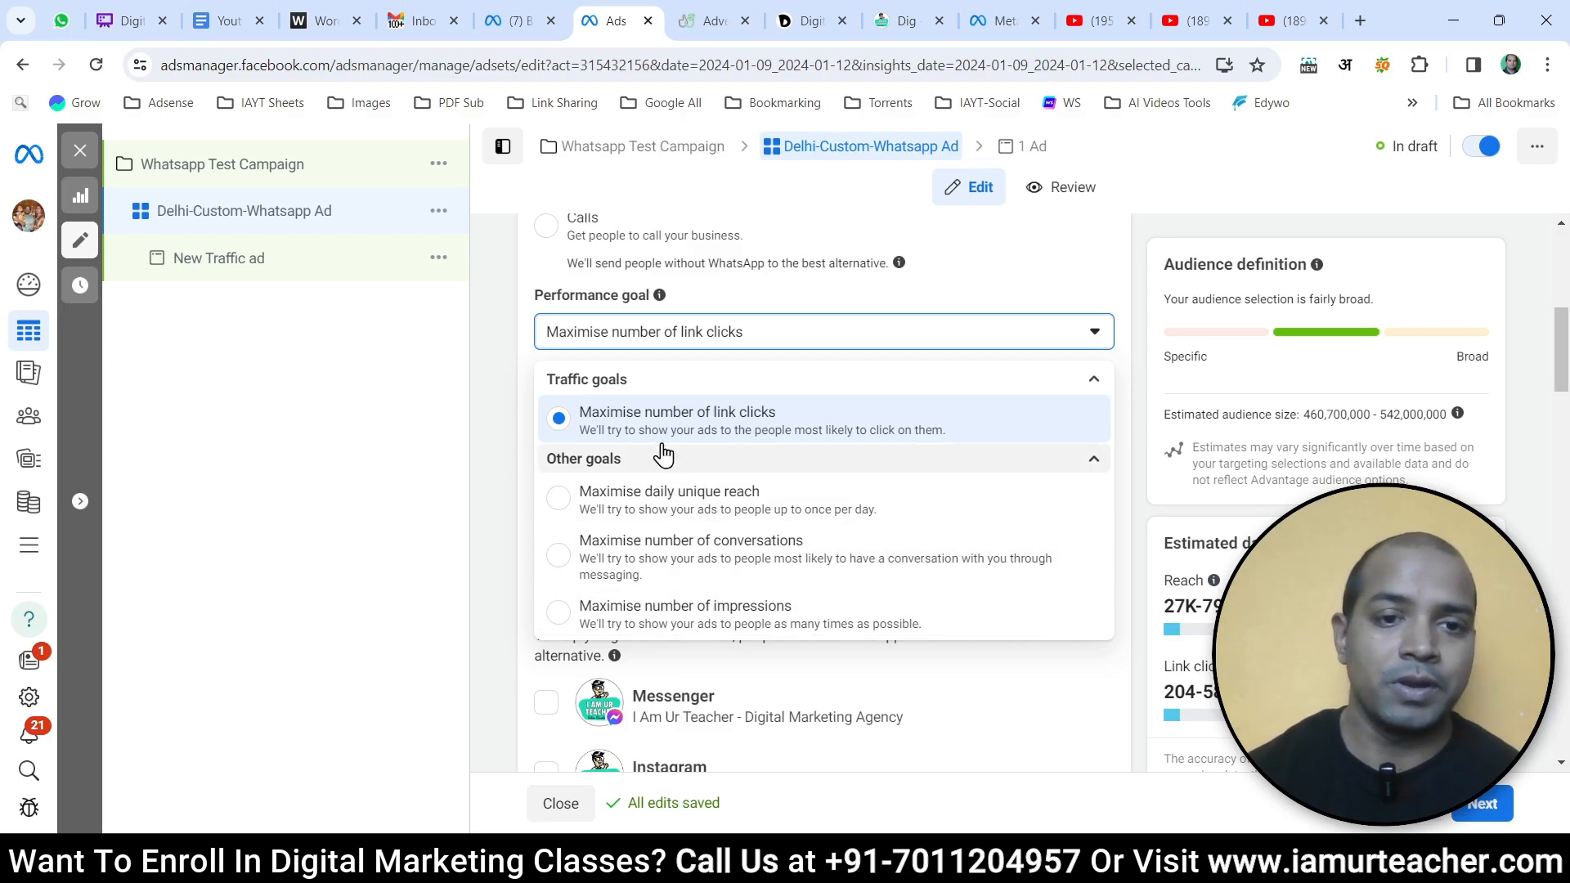
left_click(516, 328)
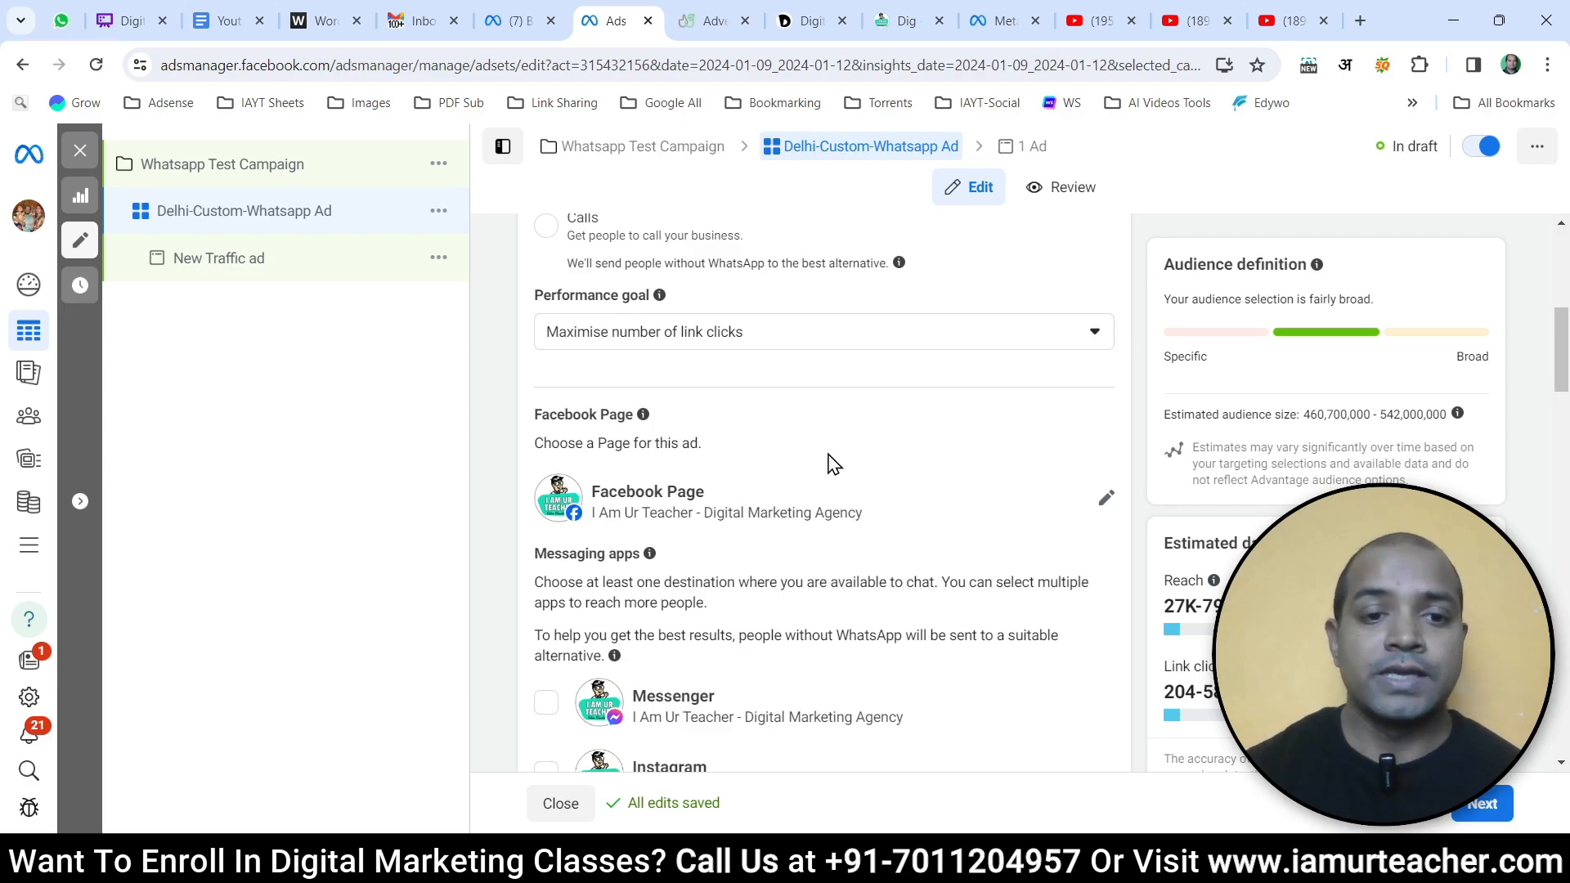
- Set the ad set's daily budget to ₹200
scroll(826, 458, "down", 3)
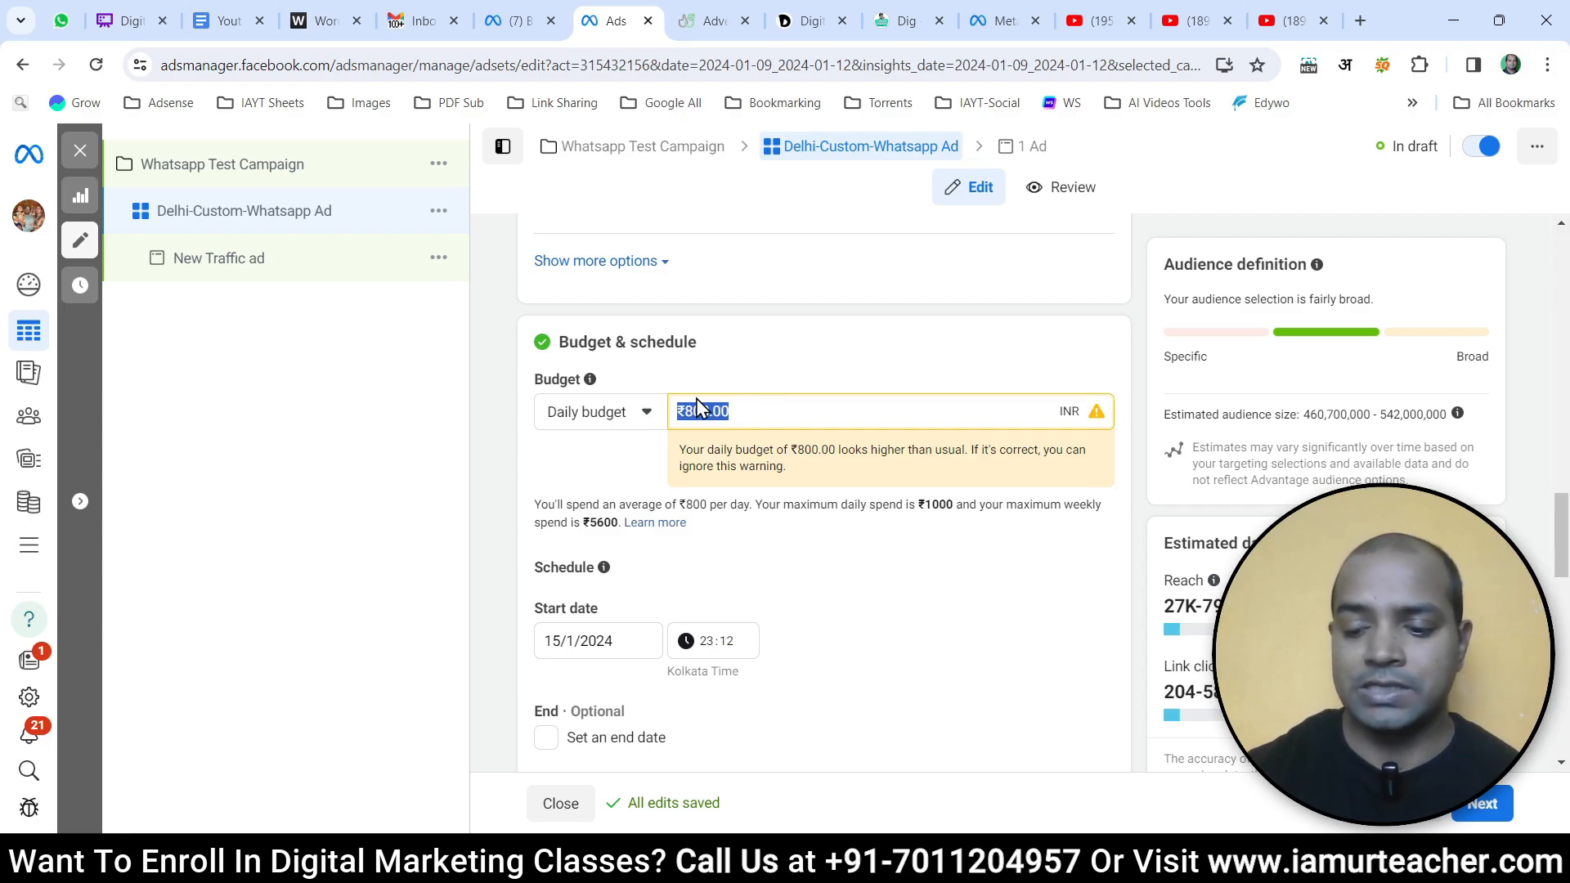
type("200")
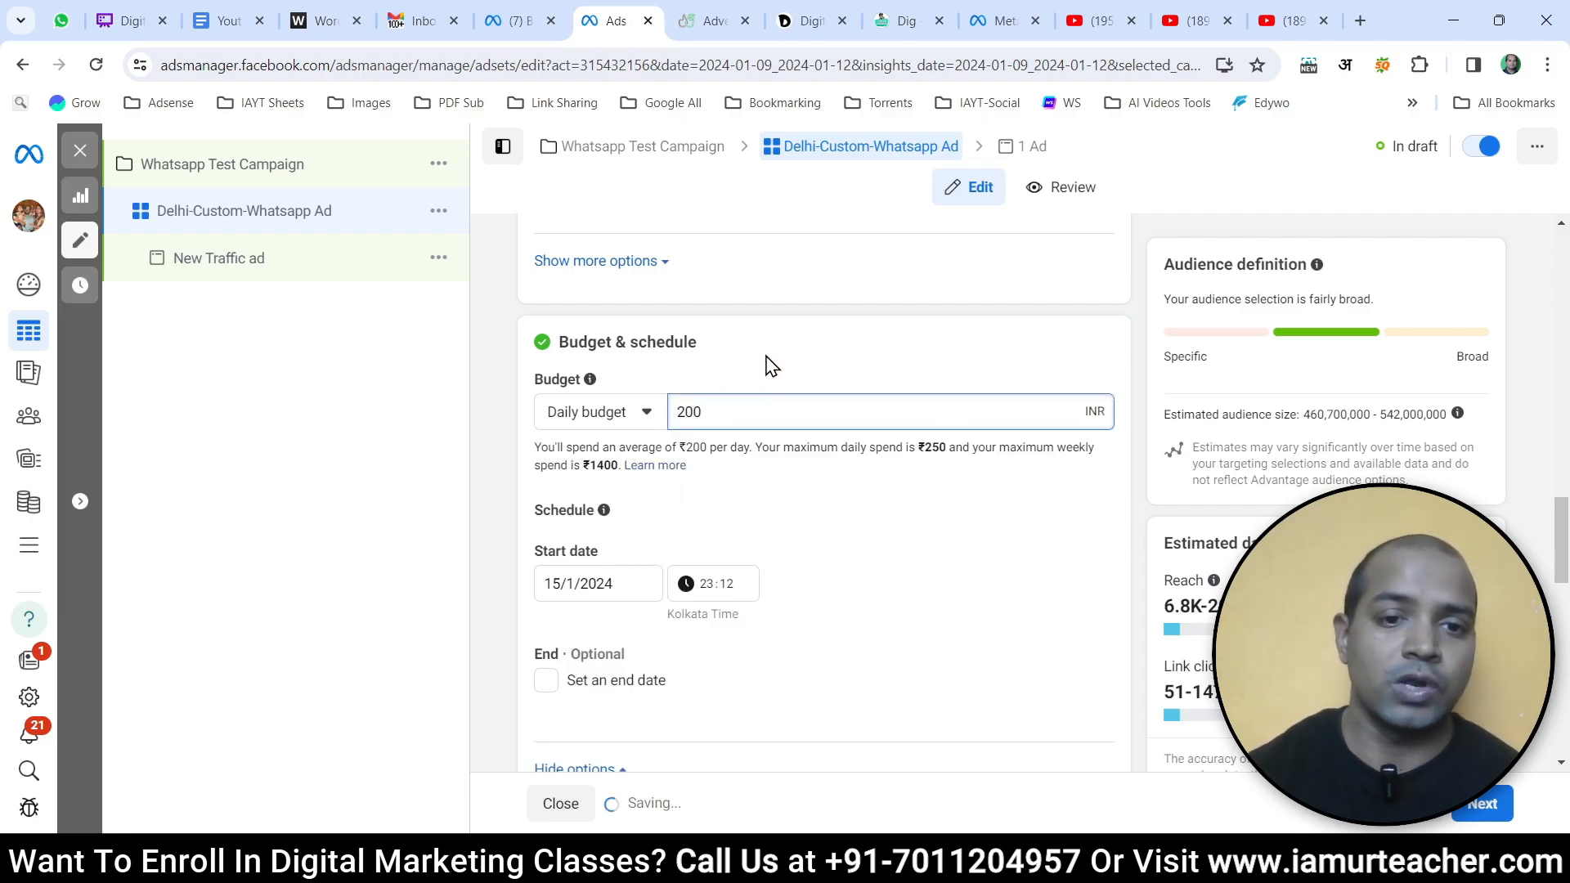
left_click(748, 409)
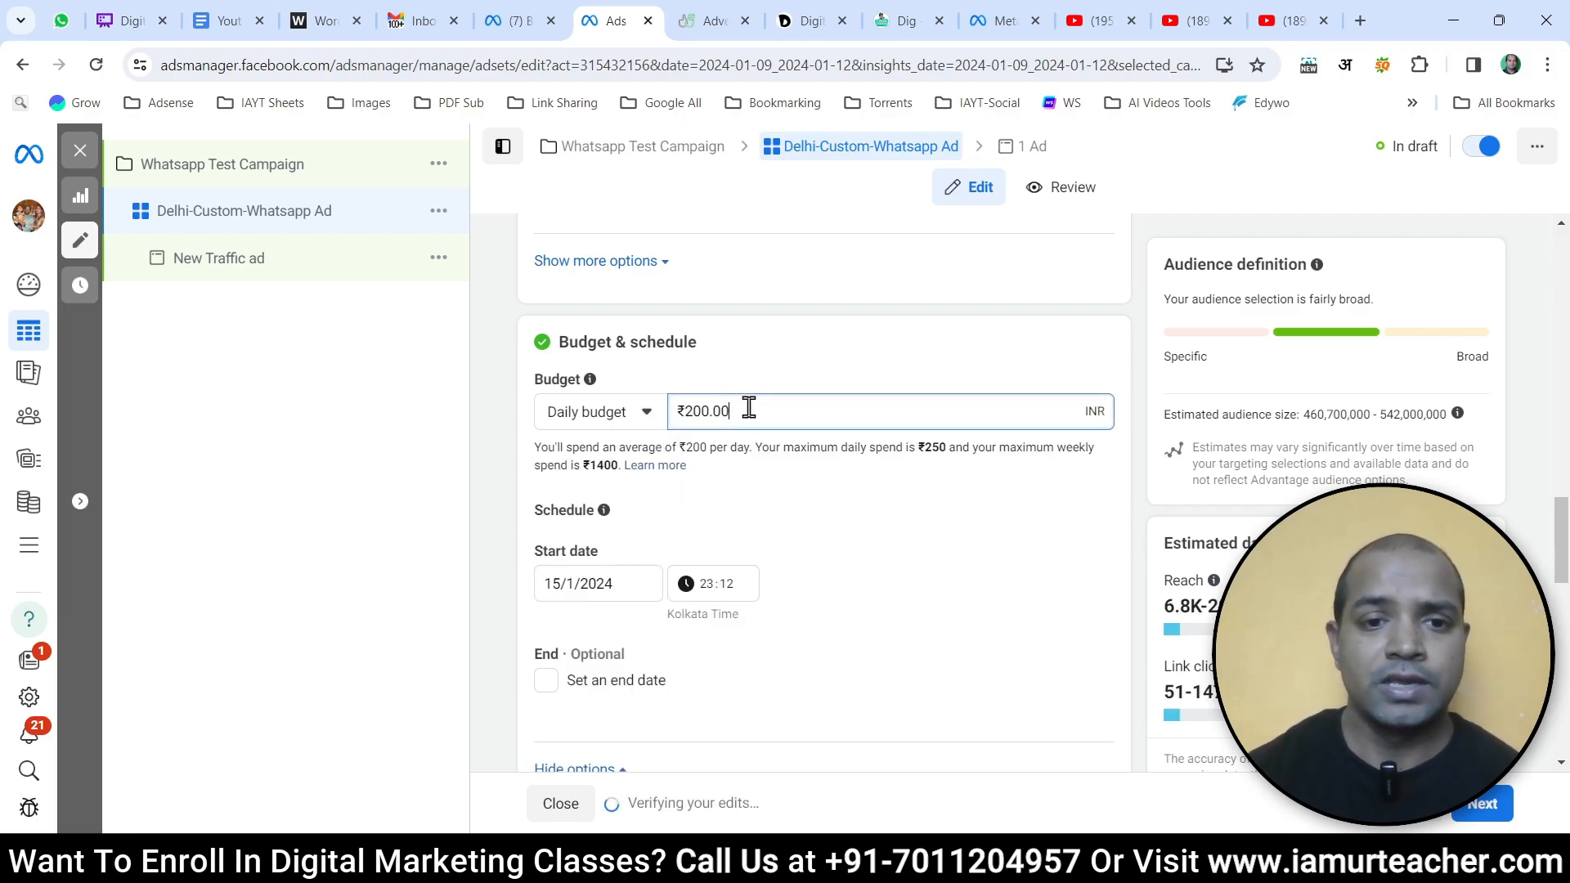
left_click_drag(748, 409, 672, 417)
scroll(553, 581, "down", 1)
scroll(586, 392, "up", 5)
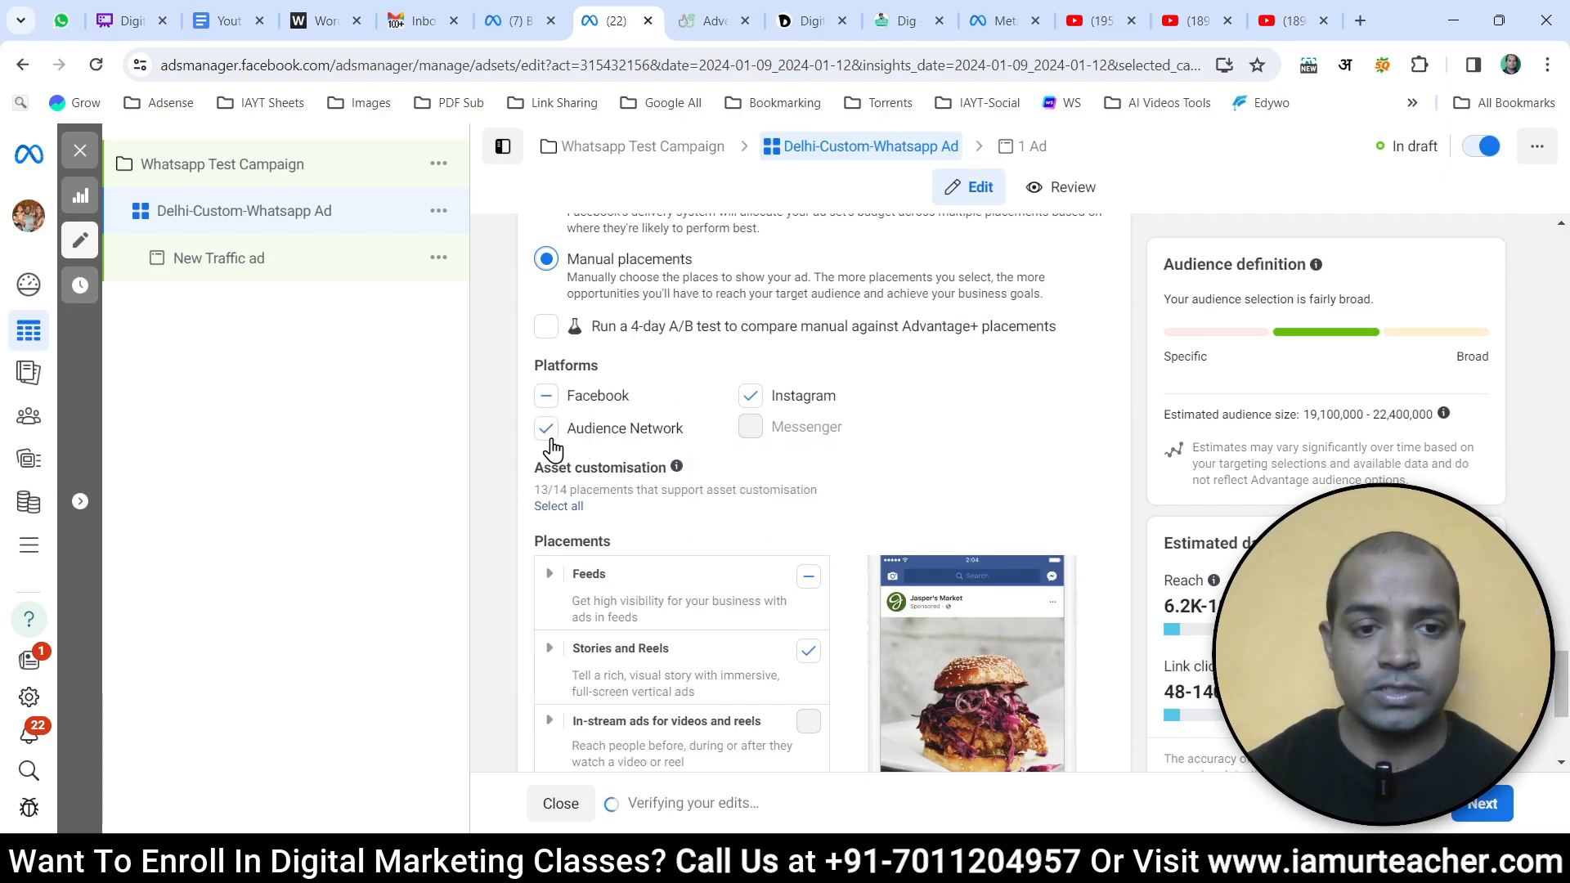
- Change the headline of the traffic ad to "Talk To Us"
scroll(739, 551, "down", 3)
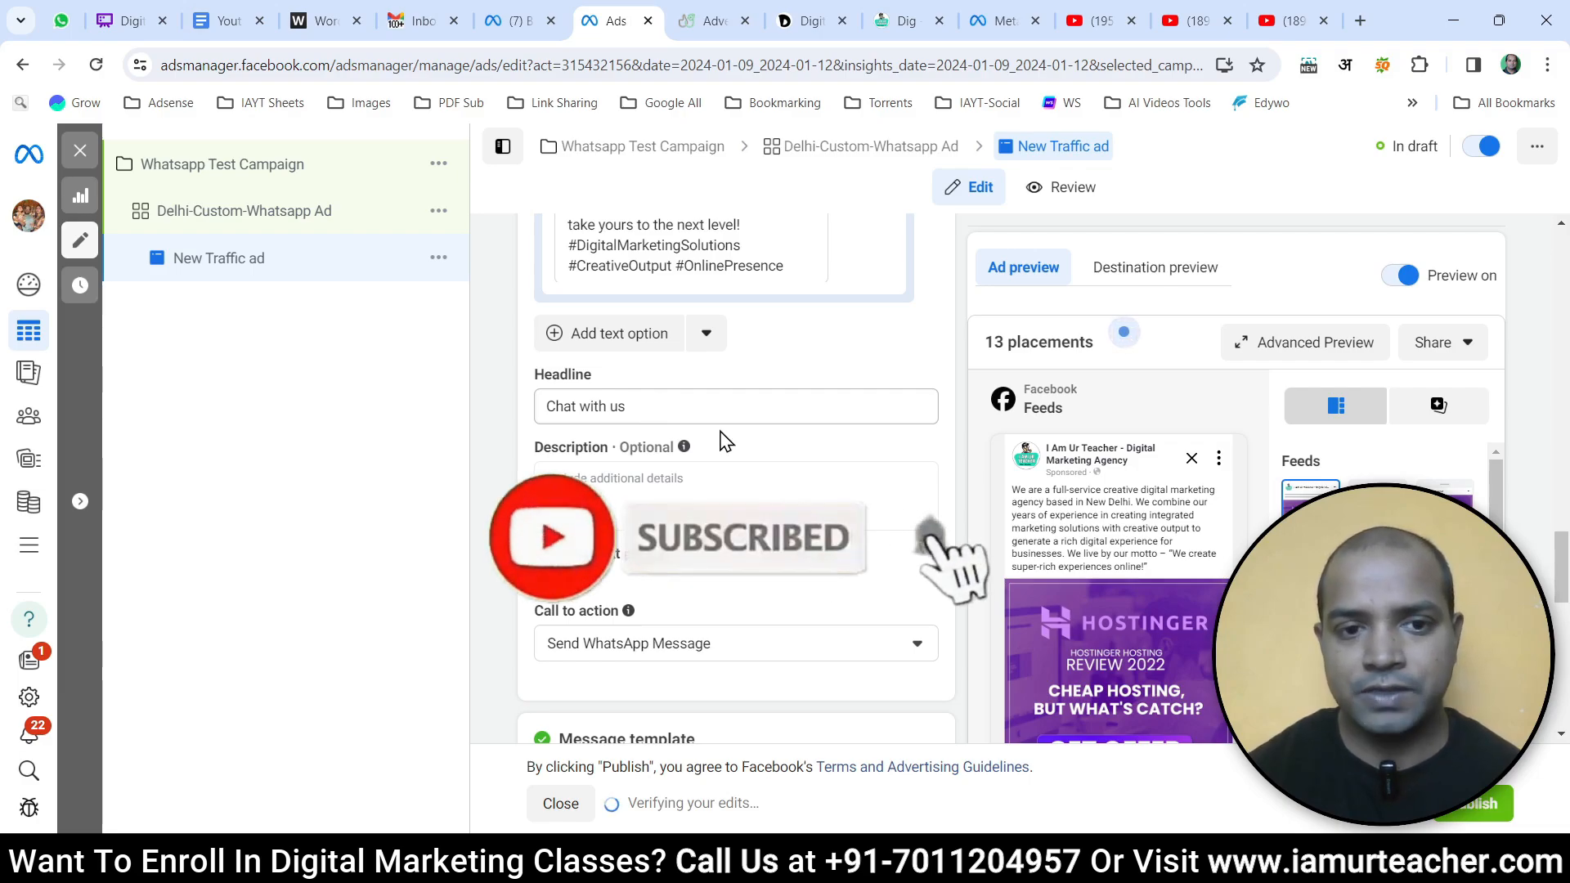
scroll(1187, 536, "down", 3)
scroll(1189, 536, "down", 6)
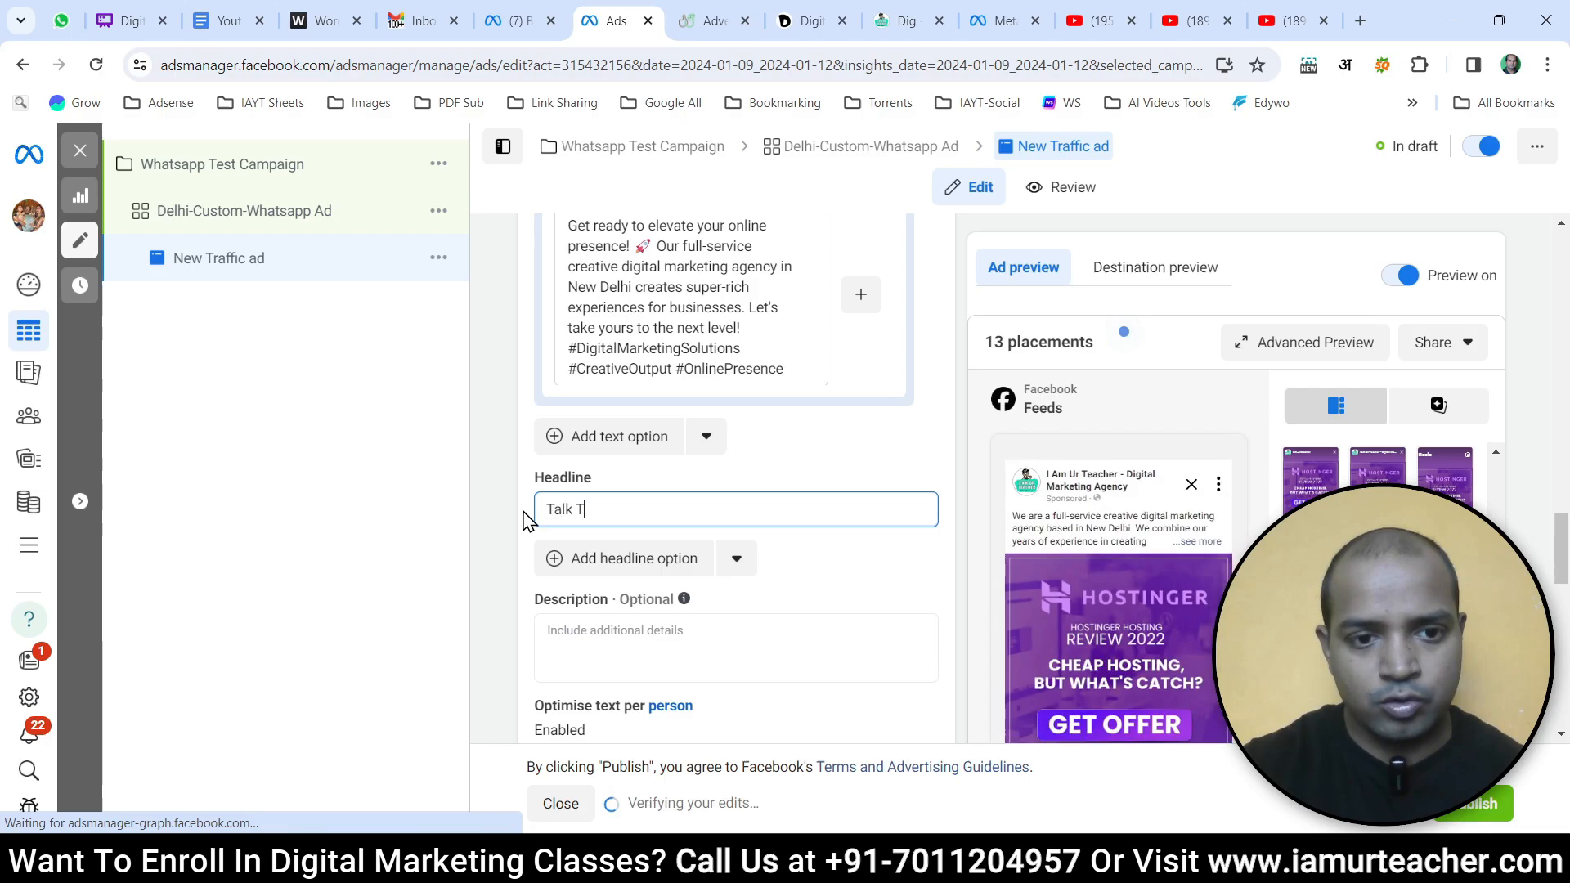
type("o Us")
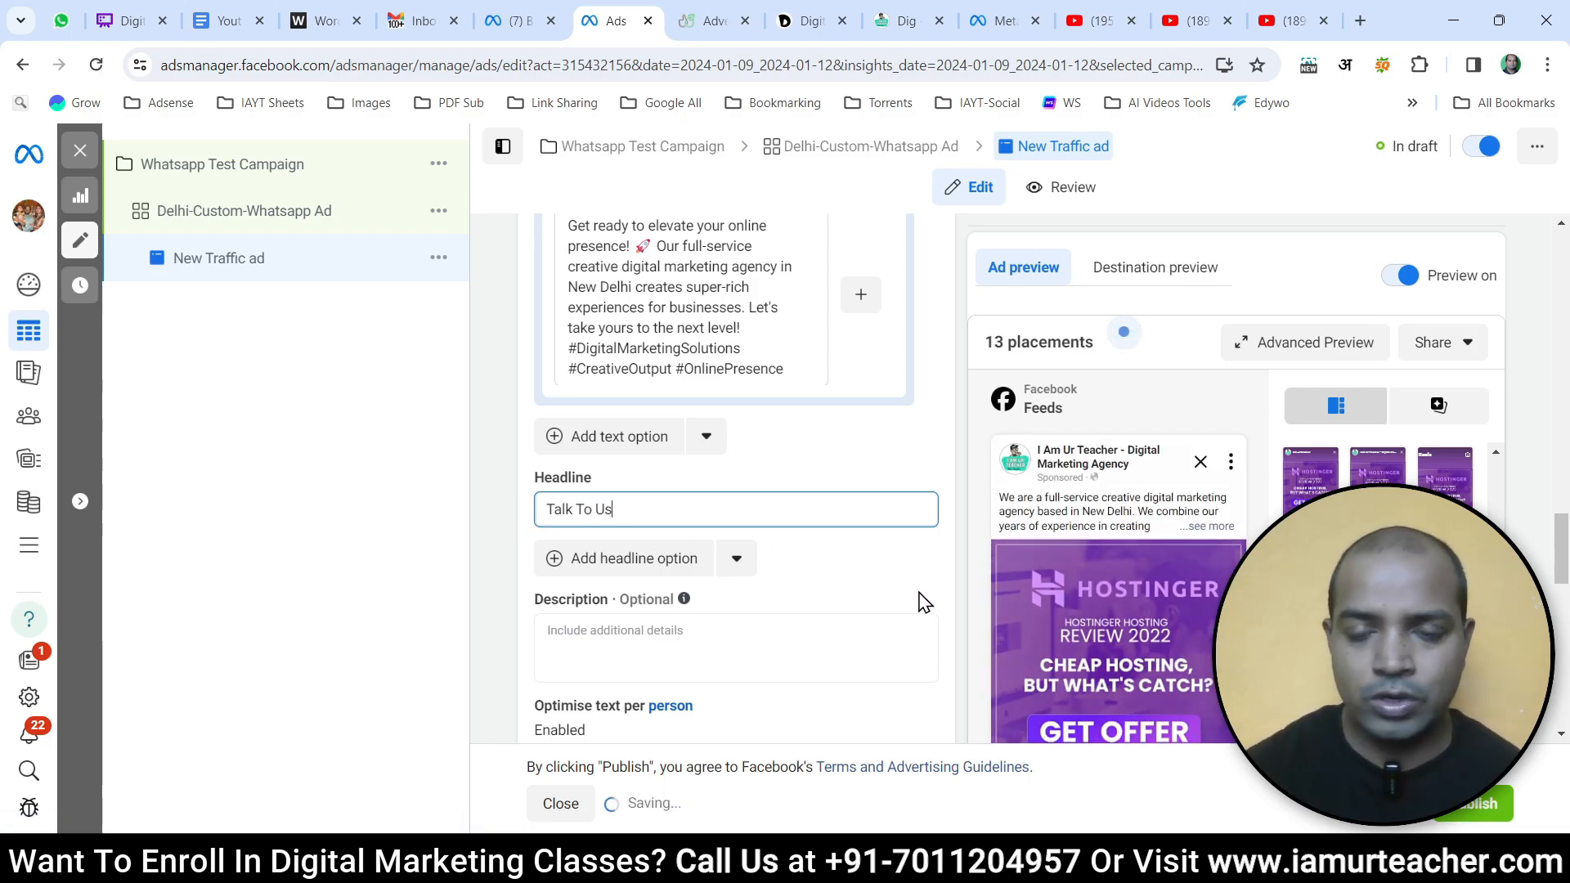
- Open the ad's new message template for editing and examine its greeting, customer actions and save-template options
left_click_drag(1565, 548, 1565, 691)
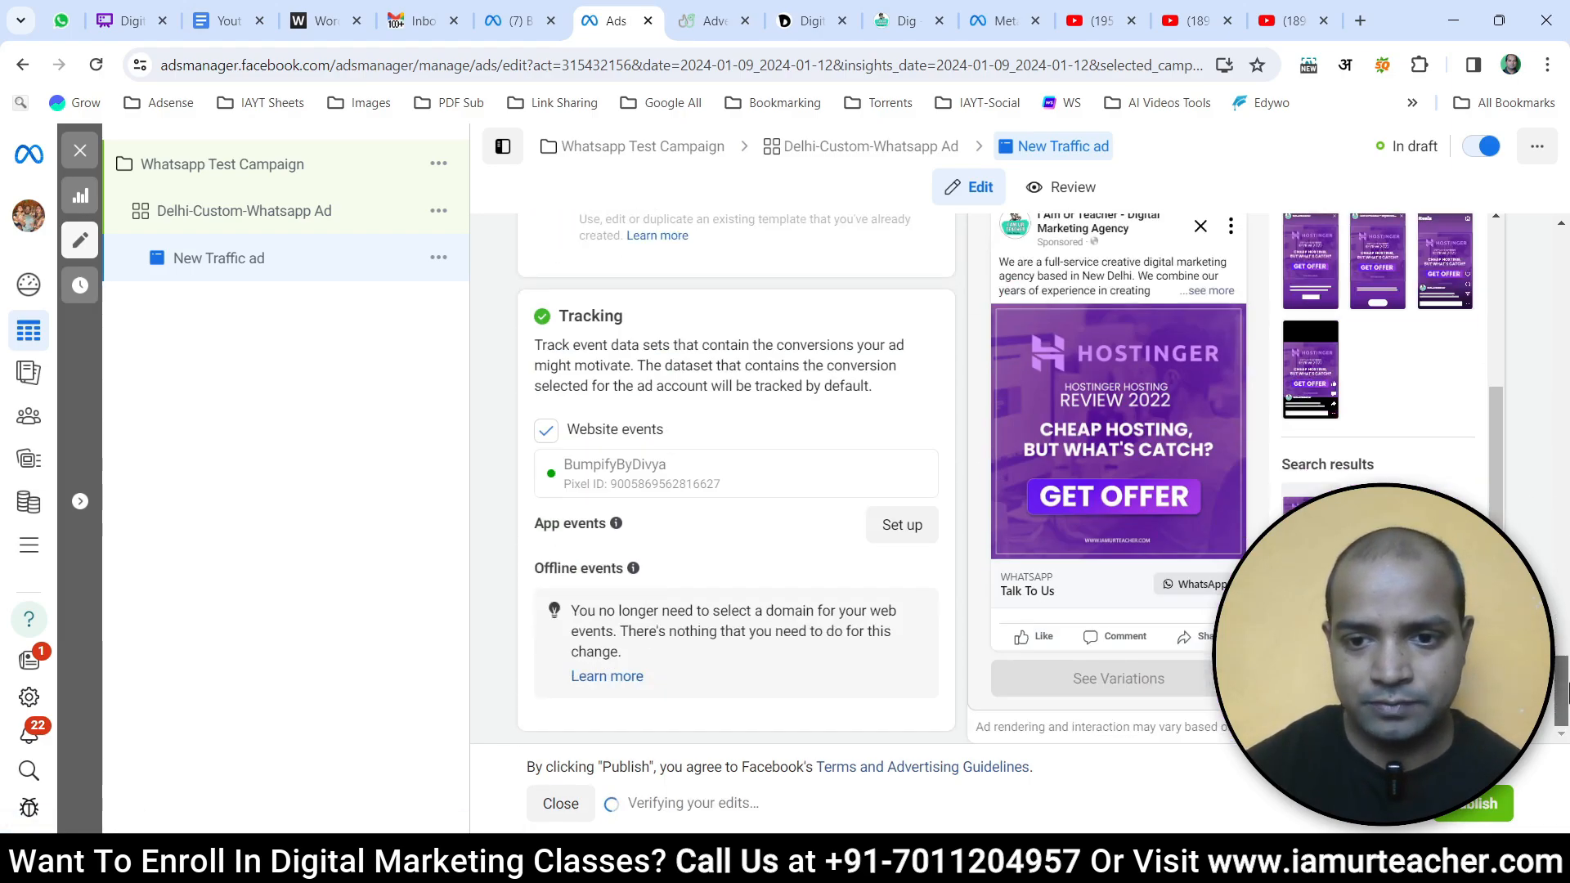
scroll(505, 487, "up", 11)
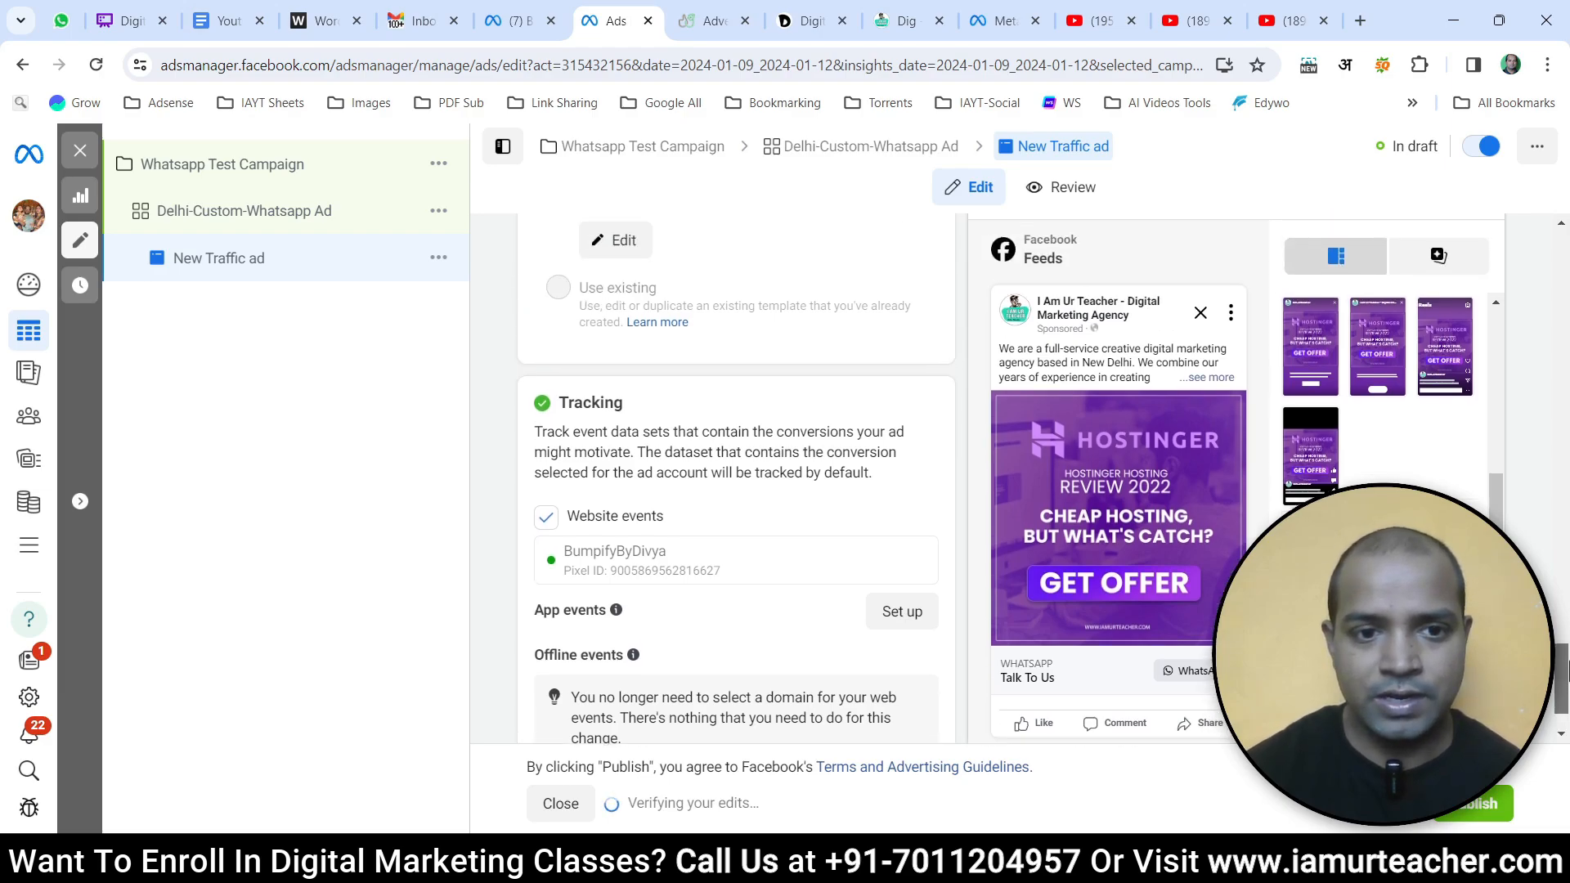
left_click(502, 482)
scroll(642, 297, "down", 5)
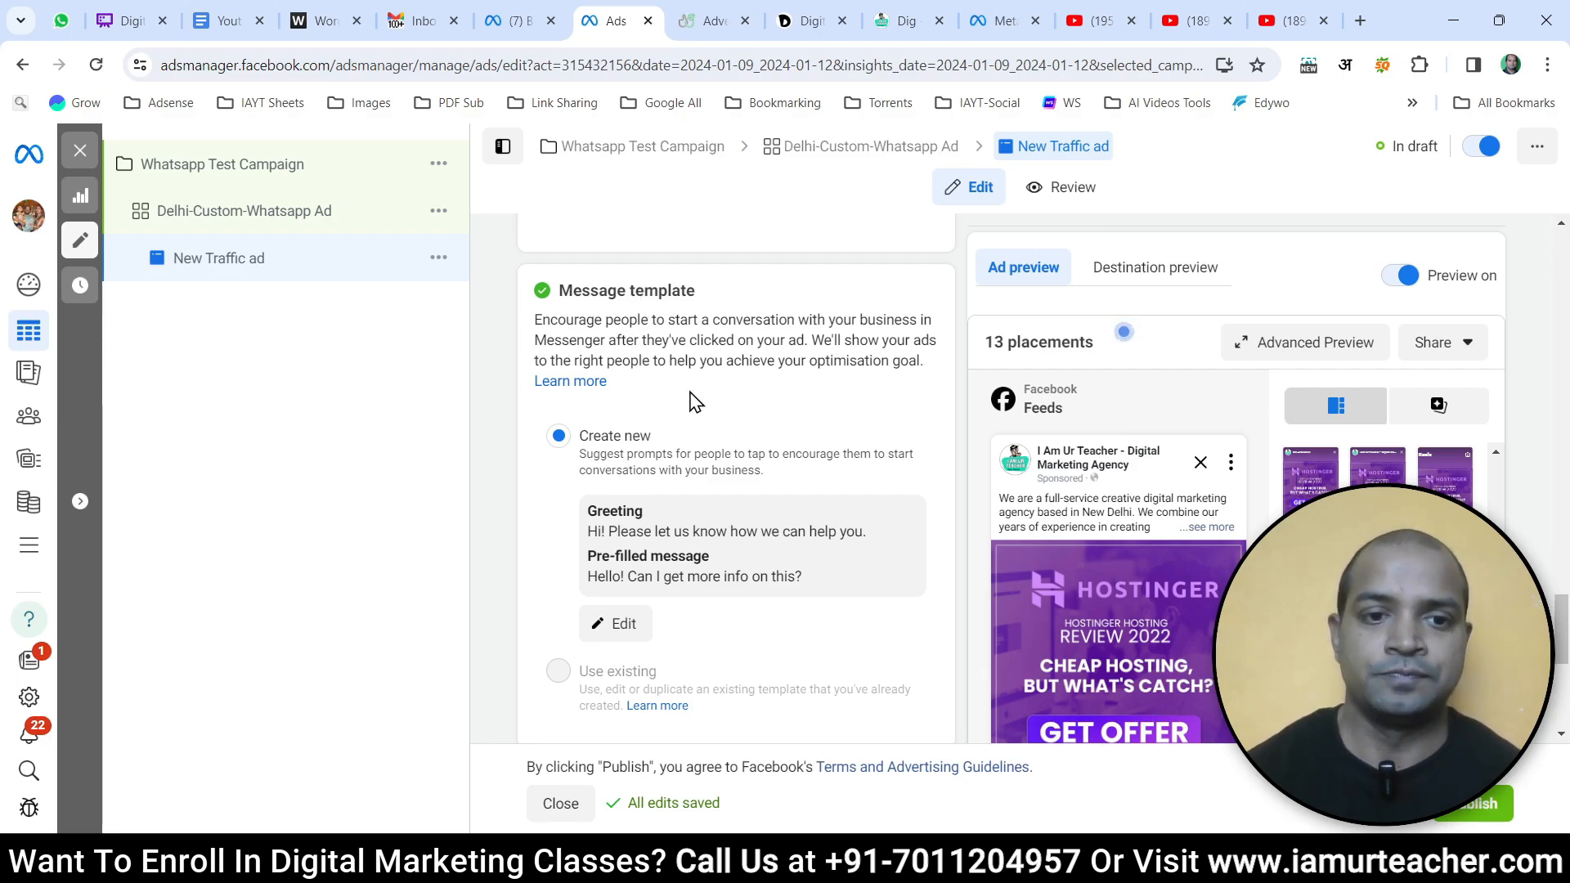
scroll(691, 400, "down", 1)
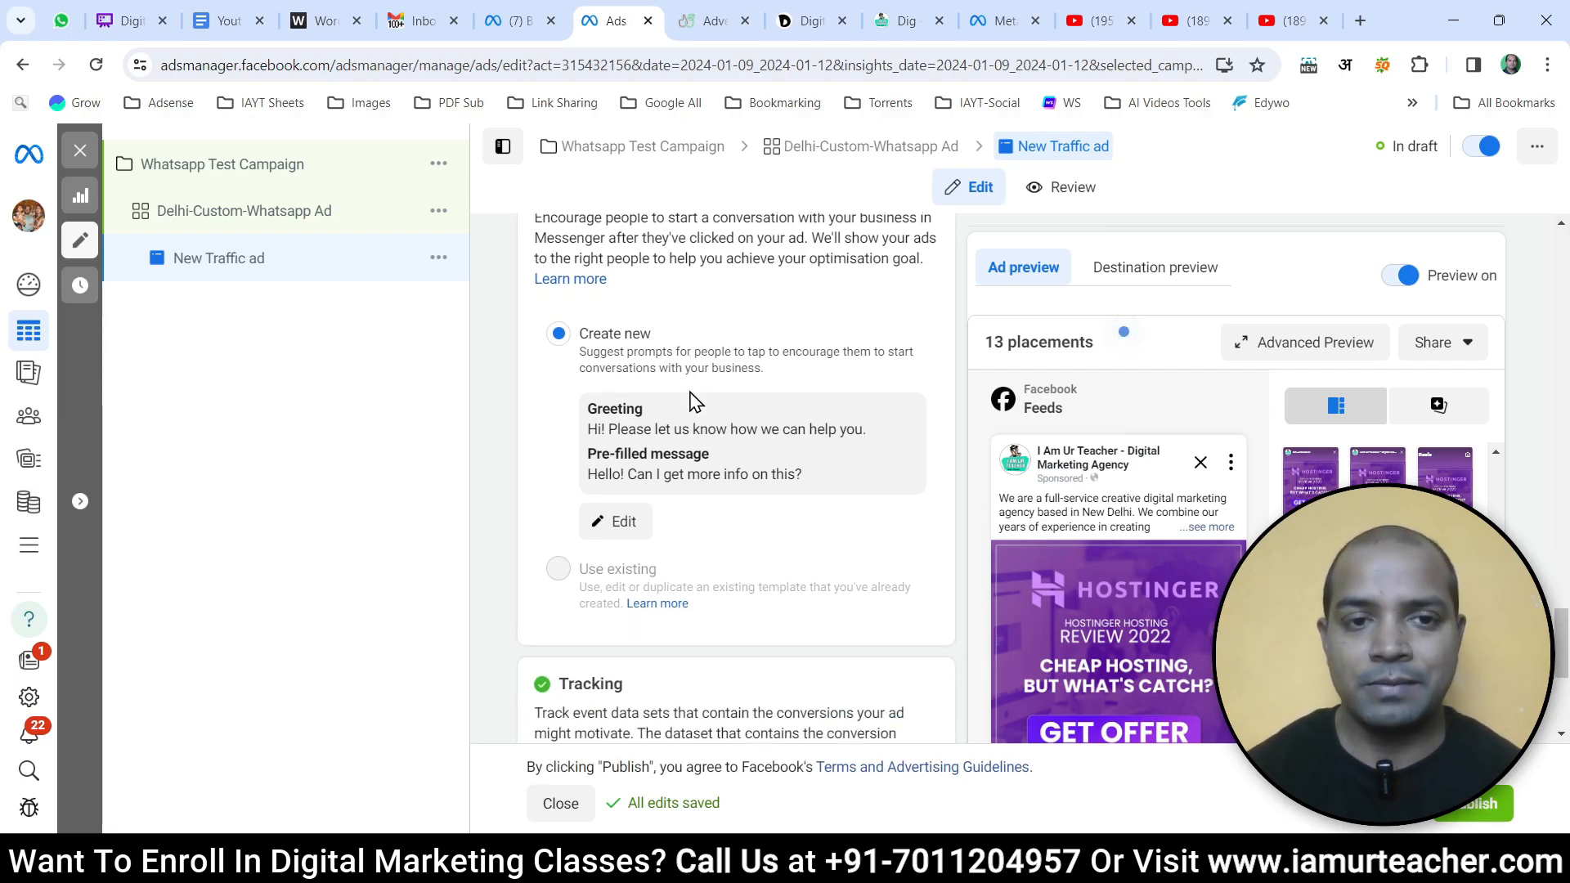
scroll(691, 400, "up", 1)
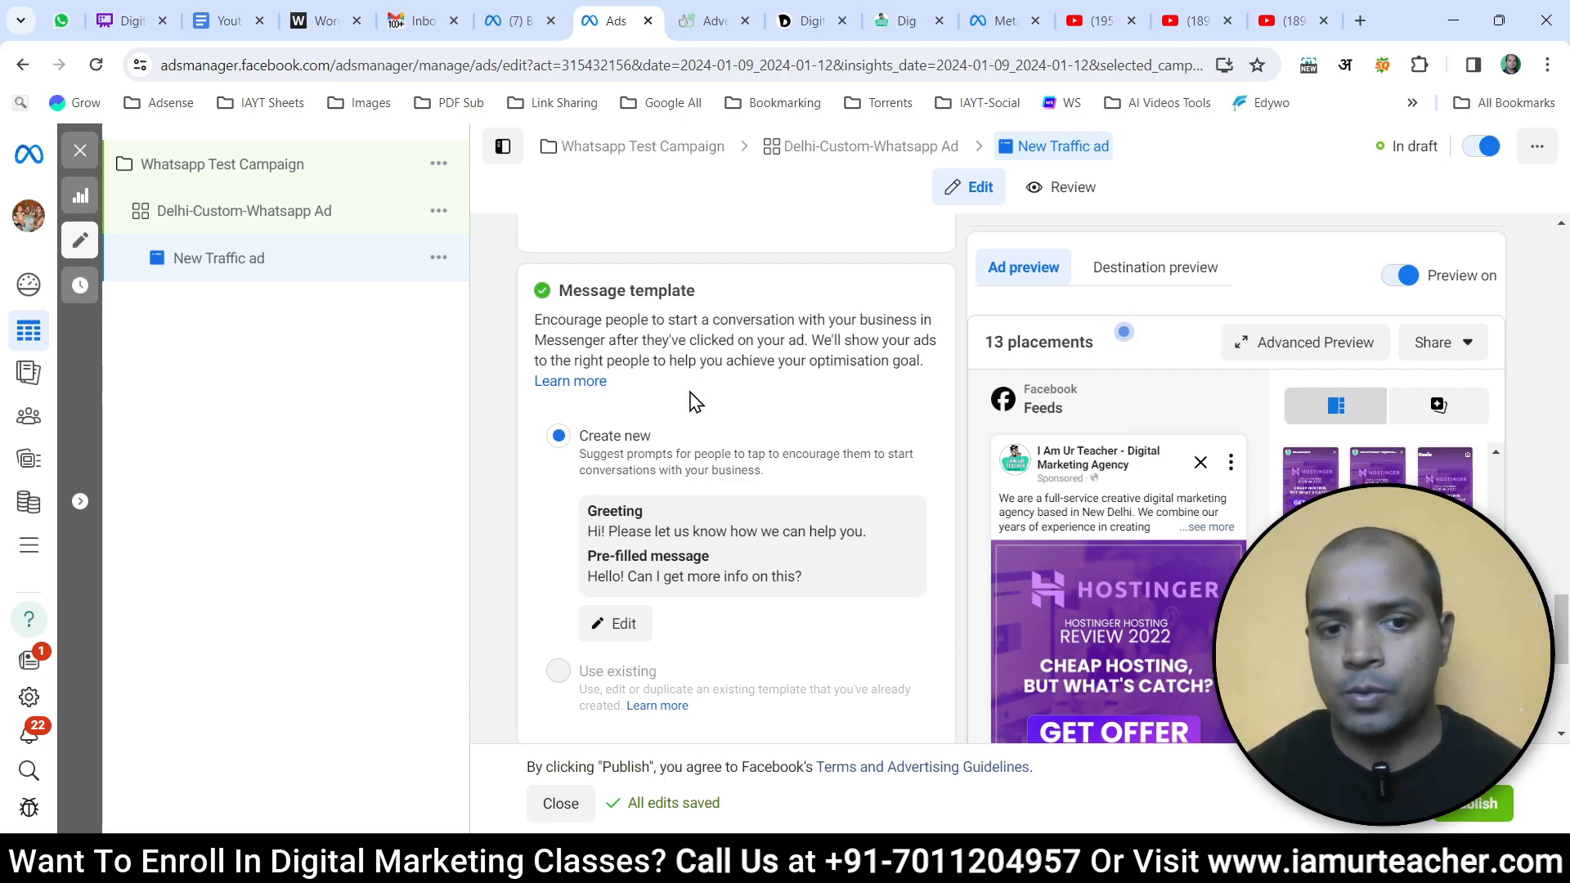
left_click(615, 623)
scroll(601, 442, "down", 1)
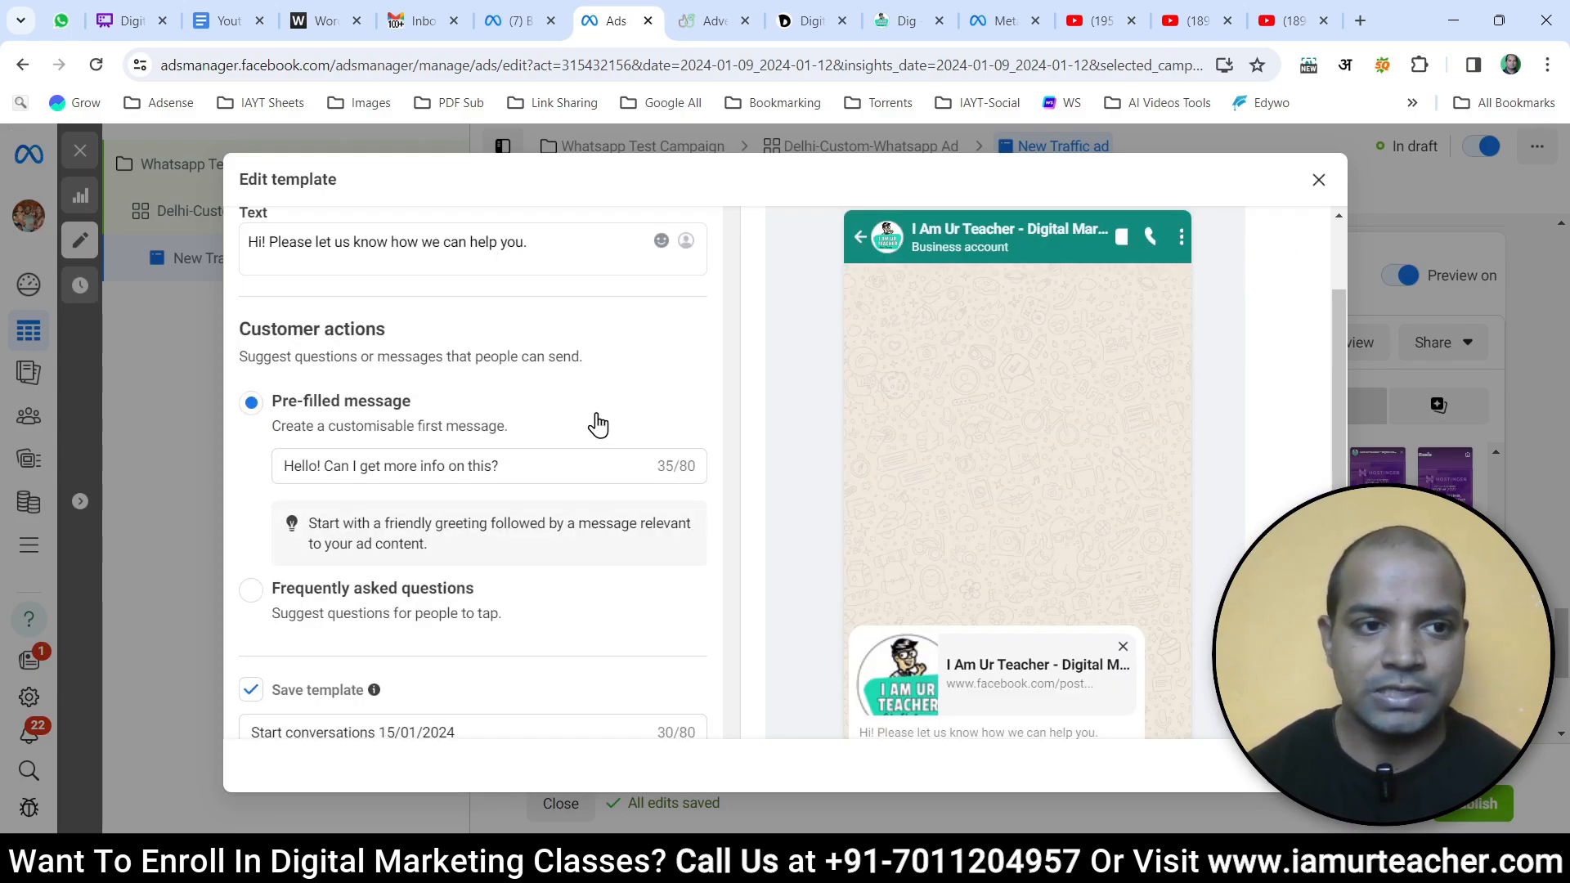
scroll(567, 354, "up", 1)
scroll(574, 359, "down", 2)
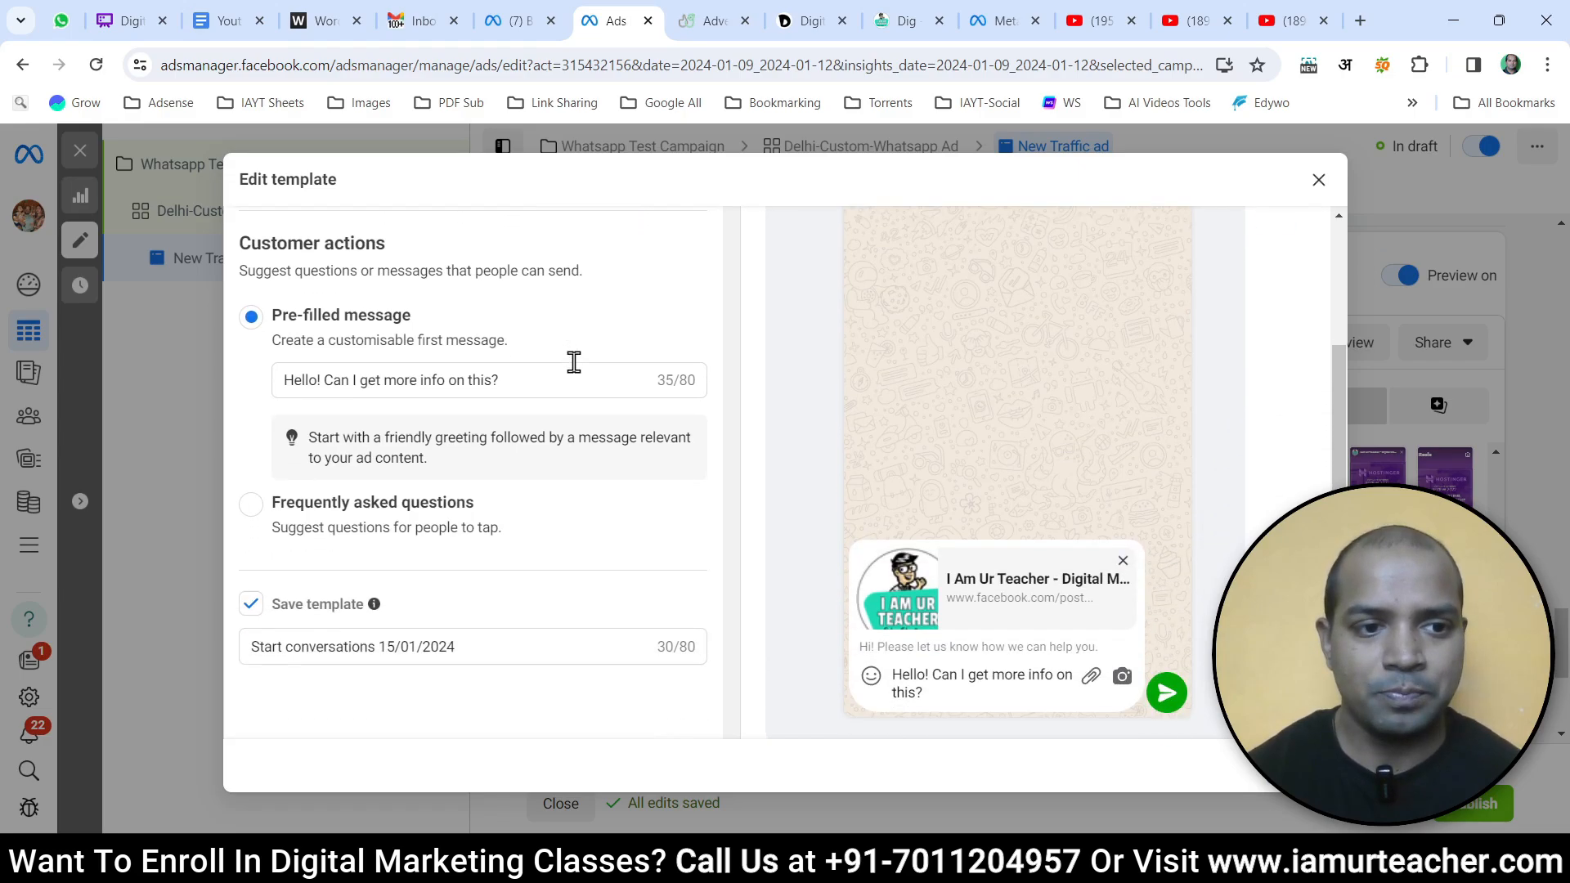